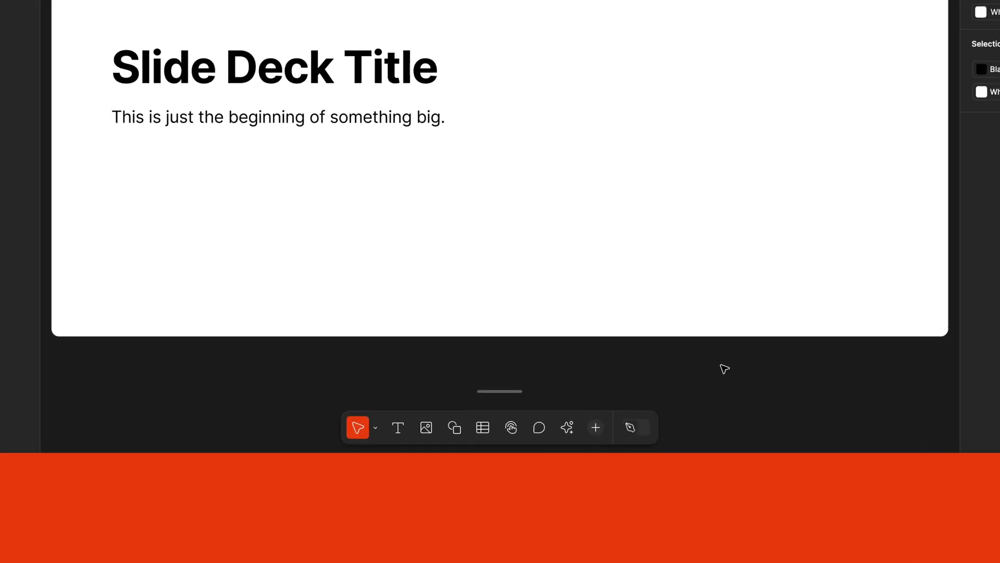
# Step: Preview the Plugins tab of the Actions menu before starting the blank deck
pyautogui.click(569, 407)
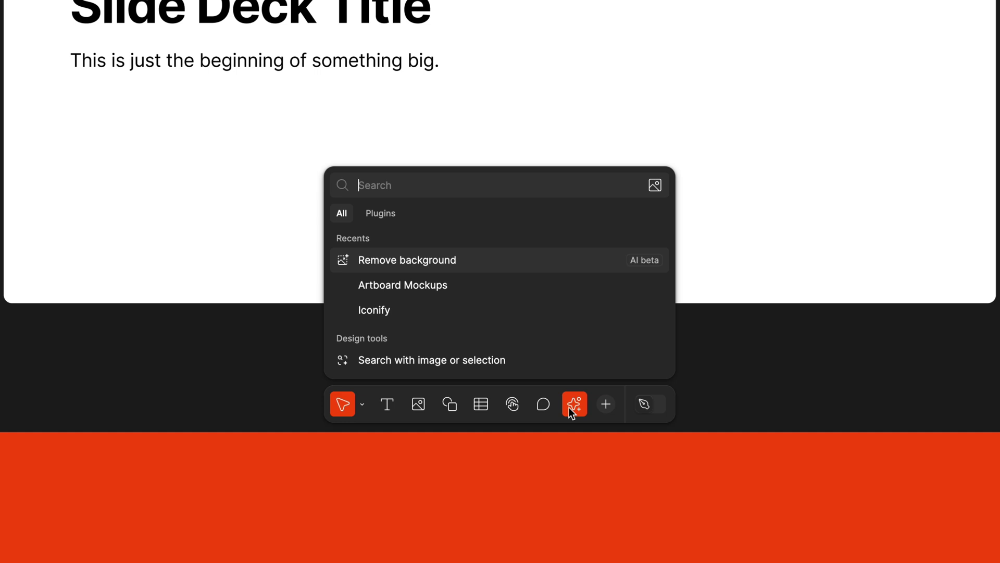
pyautogui.click(374, 214)
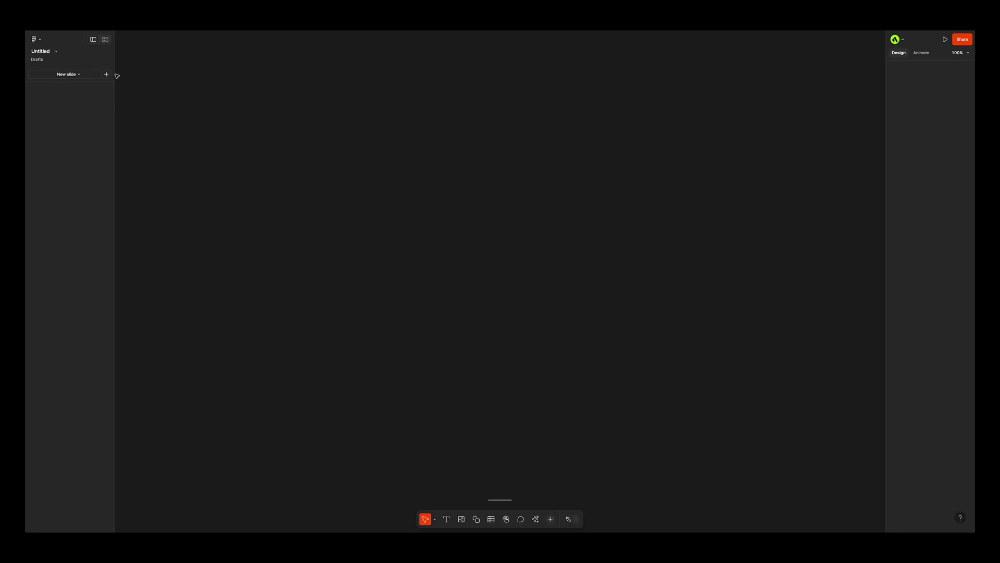
# Step: Add a blank first slide and launch the Artboard Mockups plugin from Actions > Plugins
pyautogui.click(107, 75)
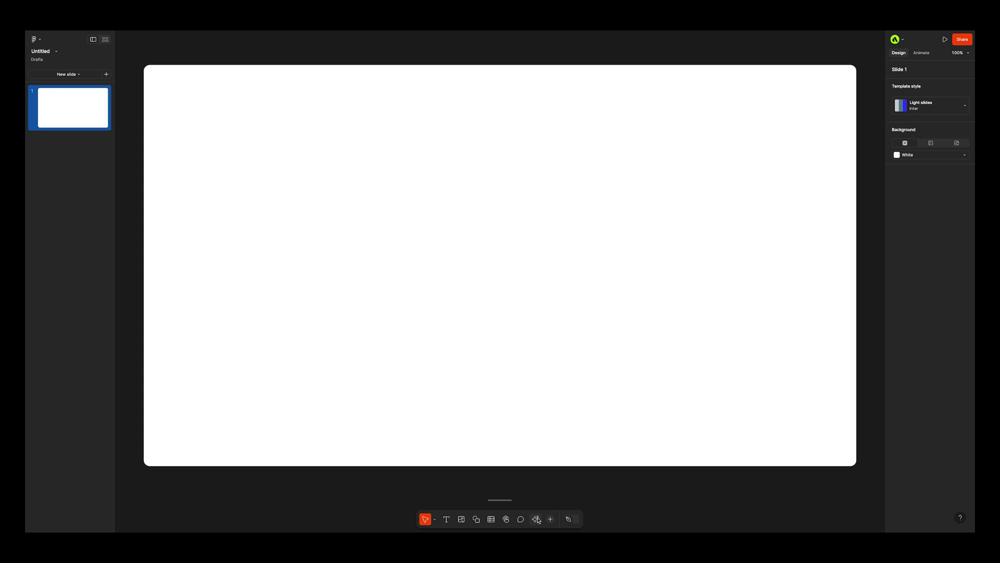
pyautogui.click(537, 520)
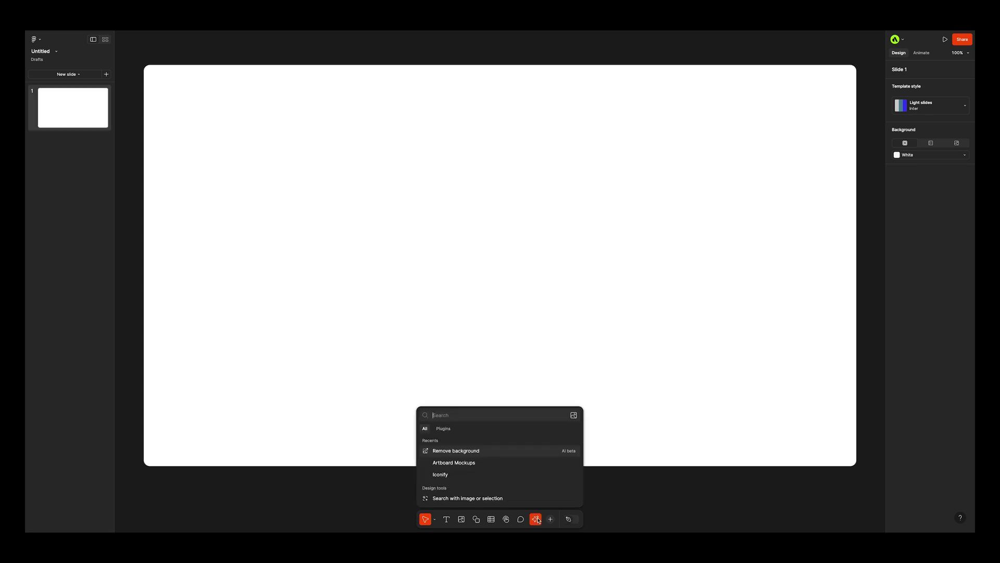
pyautogui.click(445, 430)
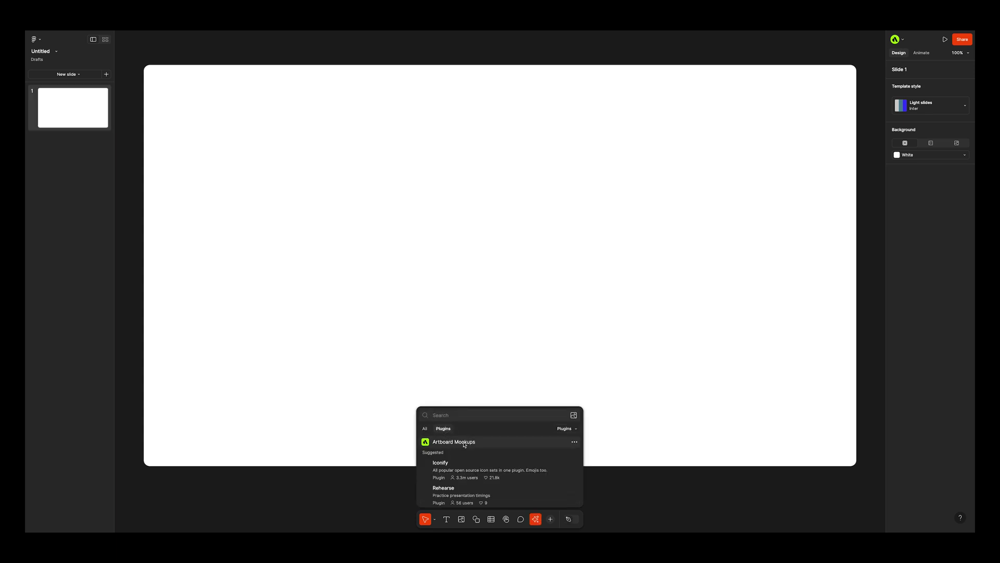
pyautogui.click(454, 442)
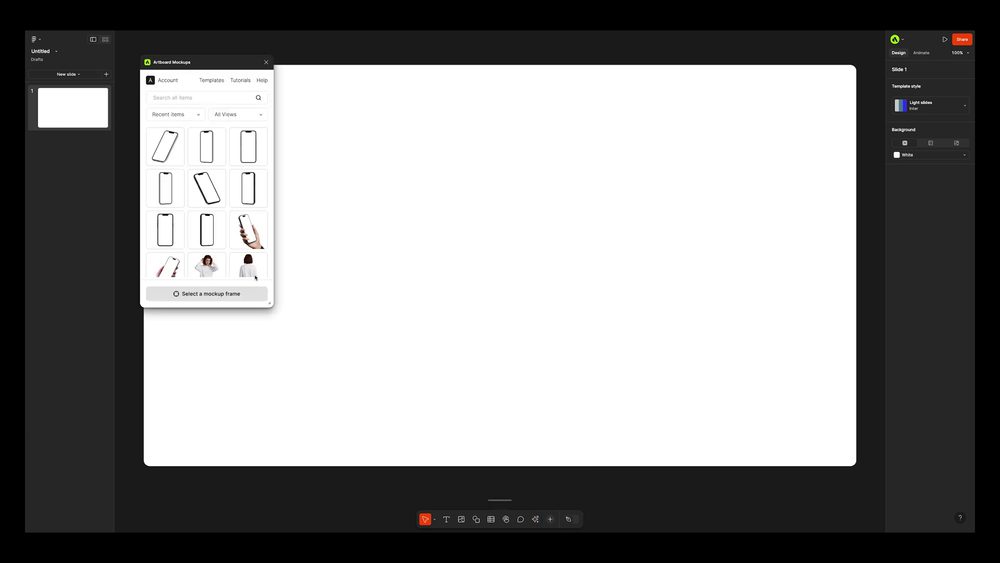
# Step: Insert the tilted iPhone mockup and move its grey screen frame off the slide to the right
pyautogui.click(163, 145)
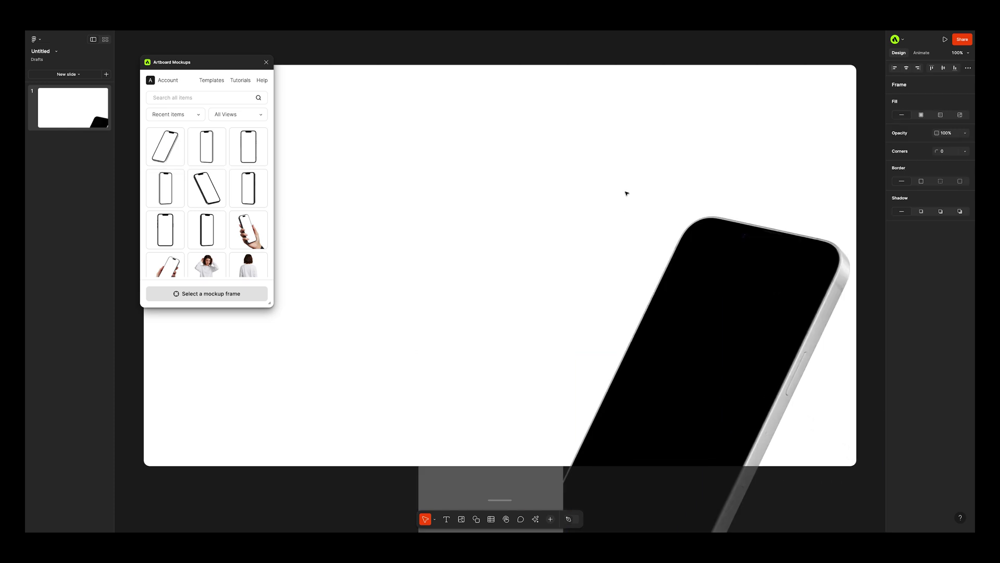
pyautogui.scroll(-3, 542, 185)
pyautogui.click(491, 417)
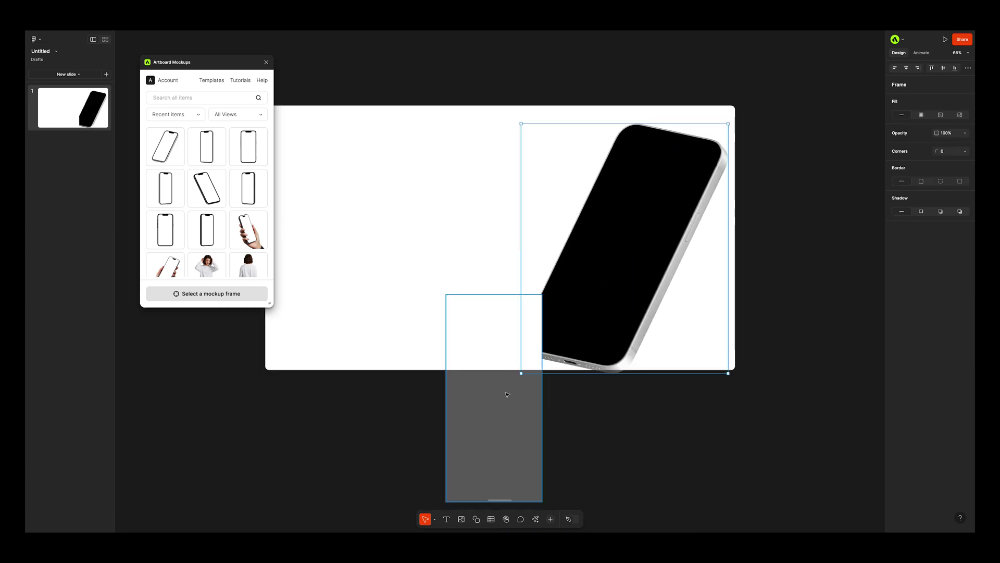
pyautogui.moveTo(491, 418); pyautogui.dragTo(793, 238)
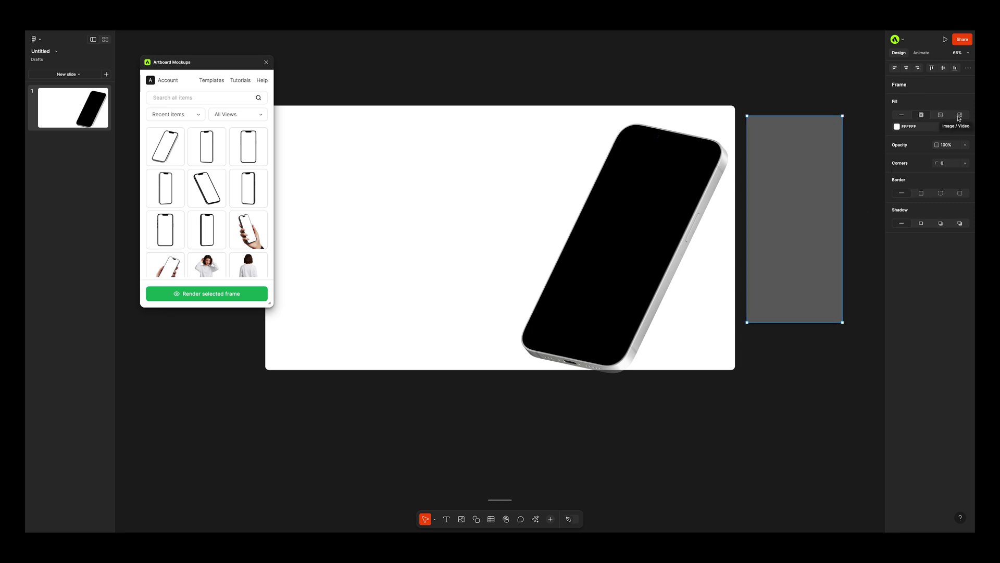
# Step: Fill the screen frame with Desktop/figma slides video/SAMPLE PHONE SCREEN.png and render the iPhone mockup
pyautogui.click(959, 115)
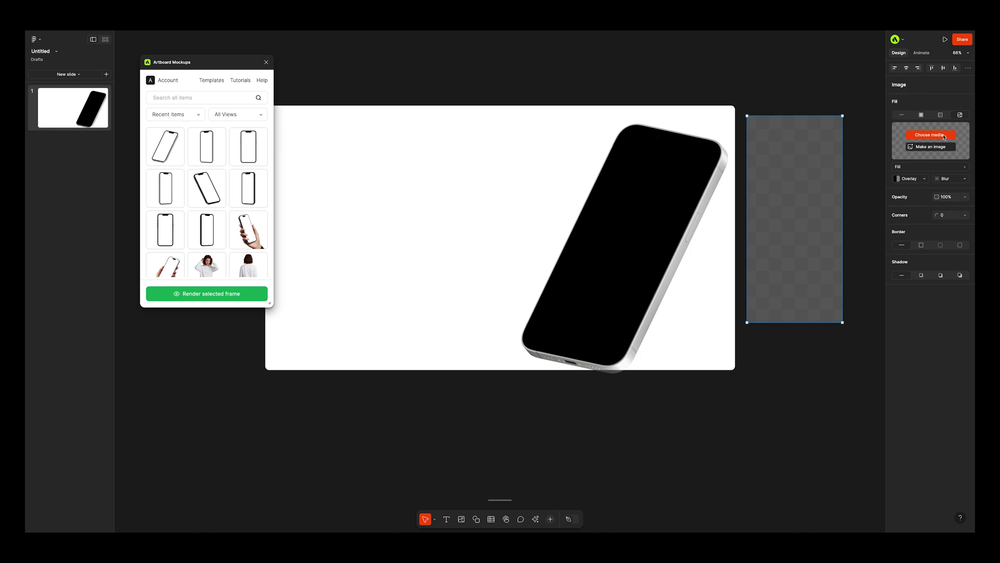
pyautogui.click(944, 136)
pyautogui.click(226, 166)
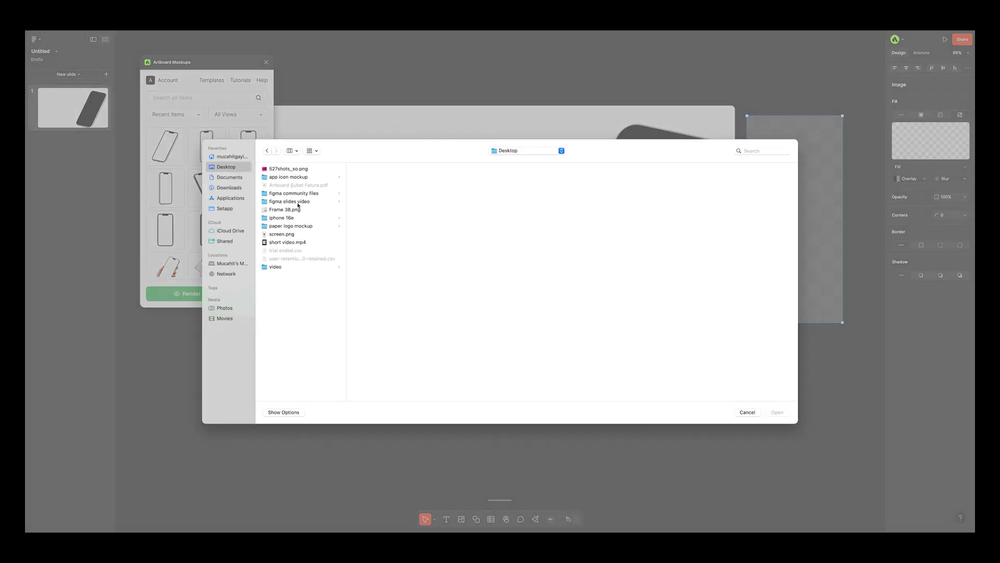
pyautogui.click(289, 201)
pyautogui.click(390, 234)
pyautogui.click(776, 412)
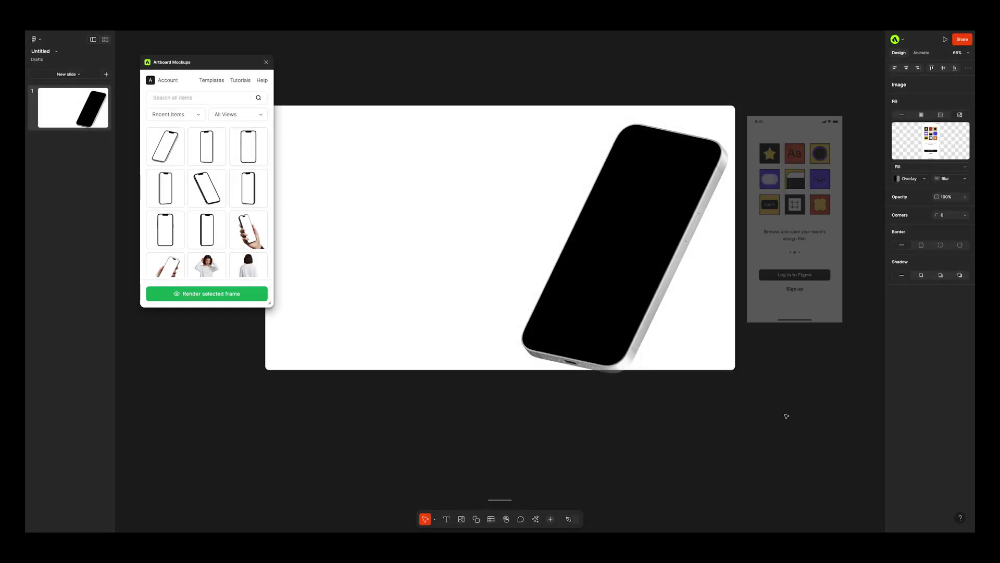
pyautogui.moveTo(781, 288); pyautogui.dragTo(780, 296)
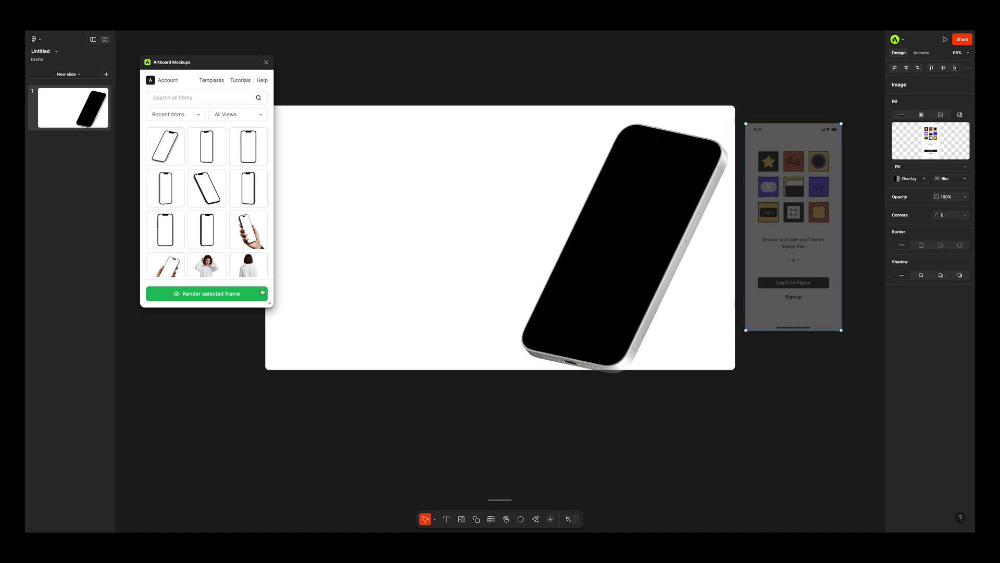
pyautogui.click(262, 292)
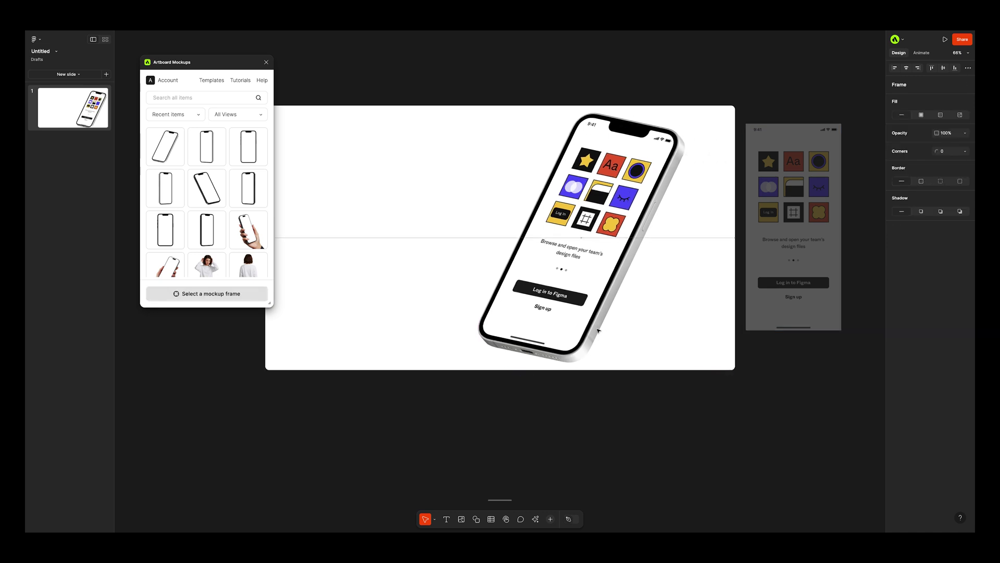
# Step: Scale the iPhone mockup down proportionally, centre it on slide 1, then add a second slide
pyautogui.moveTo(598, 330); pyautogui.dragTo(520, 329)
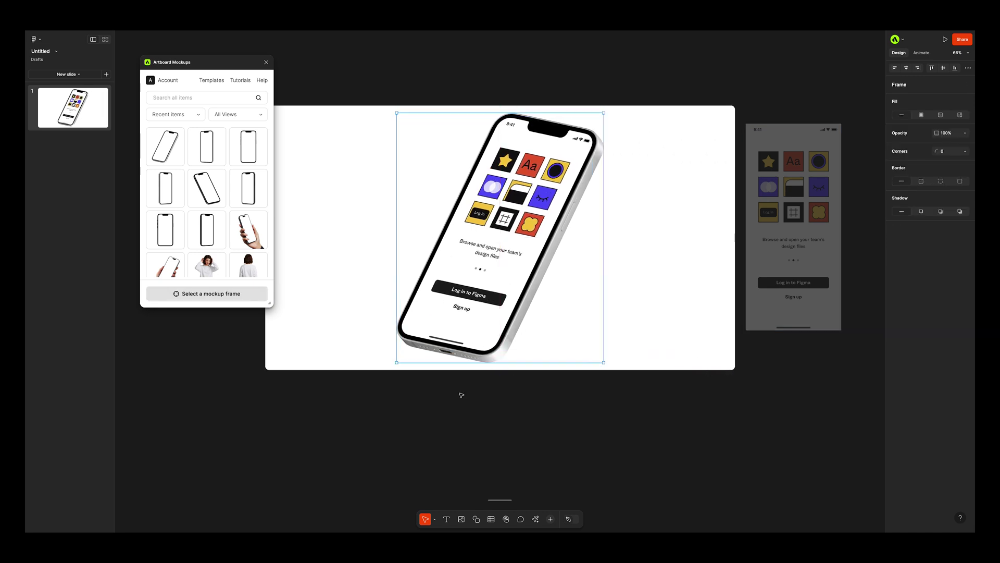
pyautogui.click(435, 520)
pyautogui.click(437, 498)
pyautogui.moveTo(605, 362); pyautogui.dragTo(574, 330)
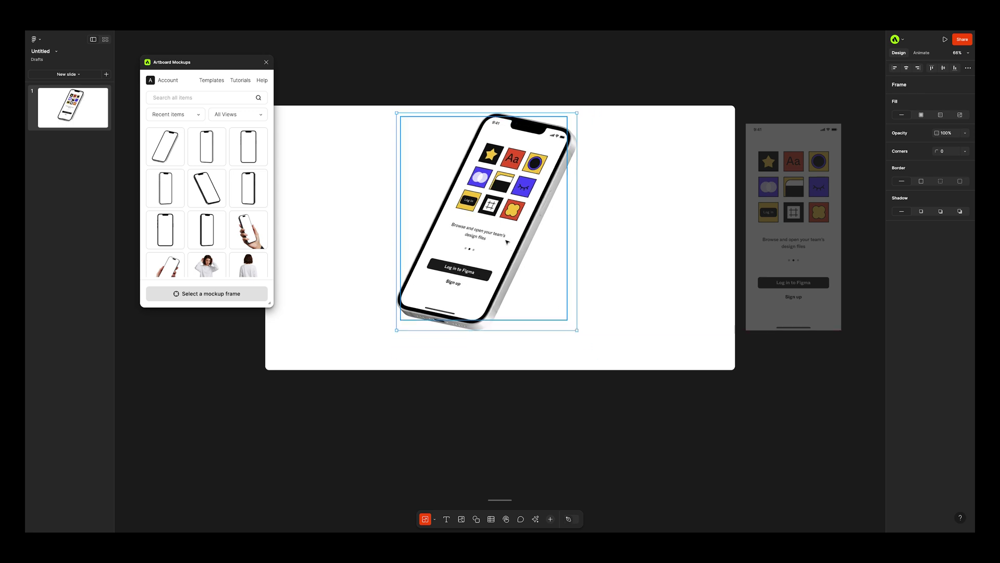
pyautogui.moveTo(506, 241); pyautogui.dragTo(527, 258)
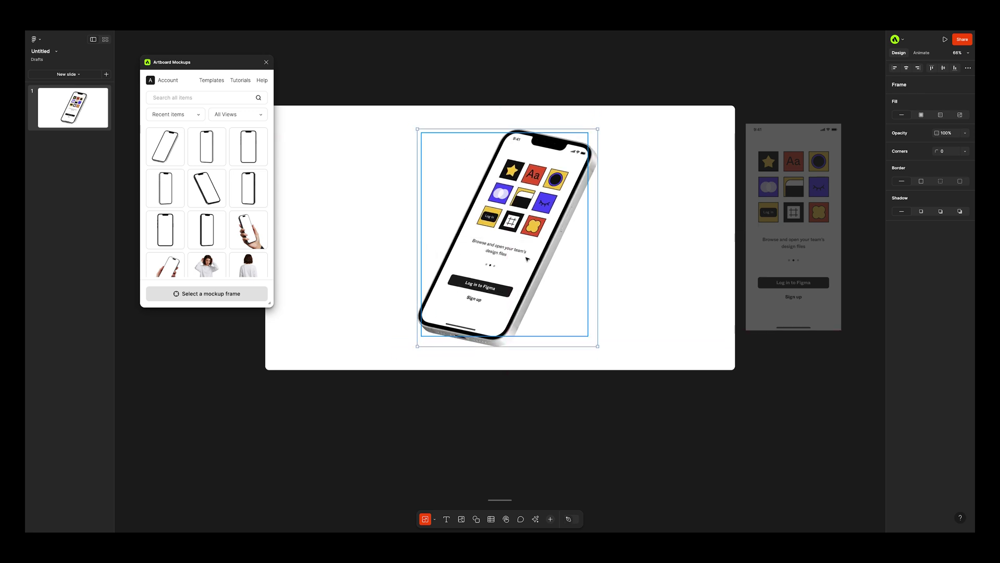
pyautogui.click(351, 175)
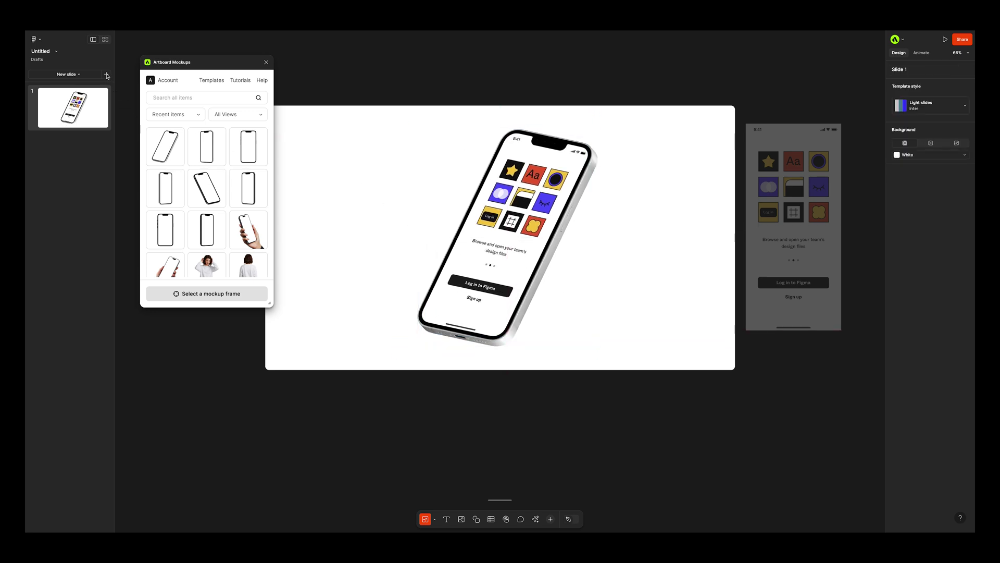
pyautogui.click(106, 75)
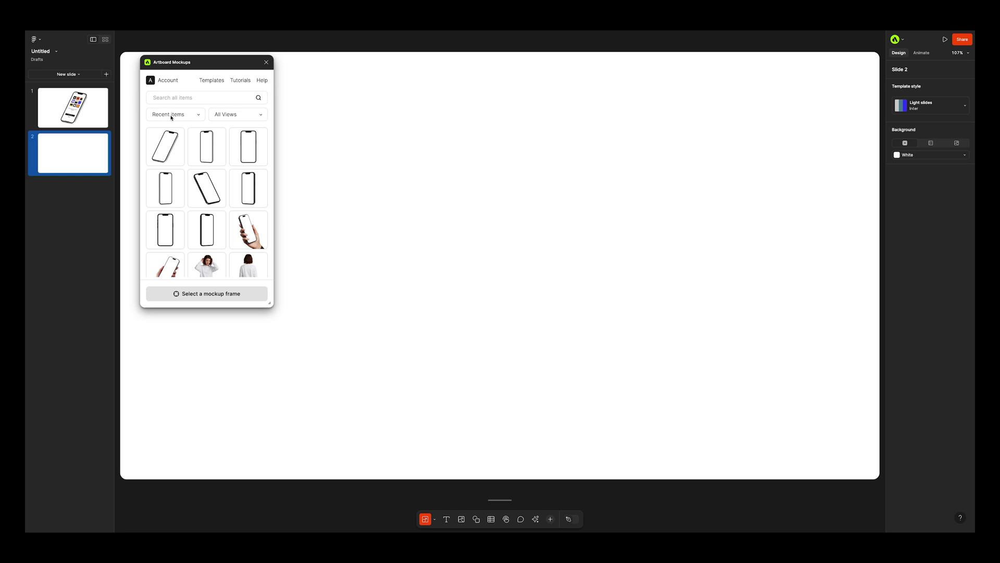
# Step: Filter the mockups to T-shirt and insert the blonde woman T-shirt mockup
pyautogui.click(172, 114)
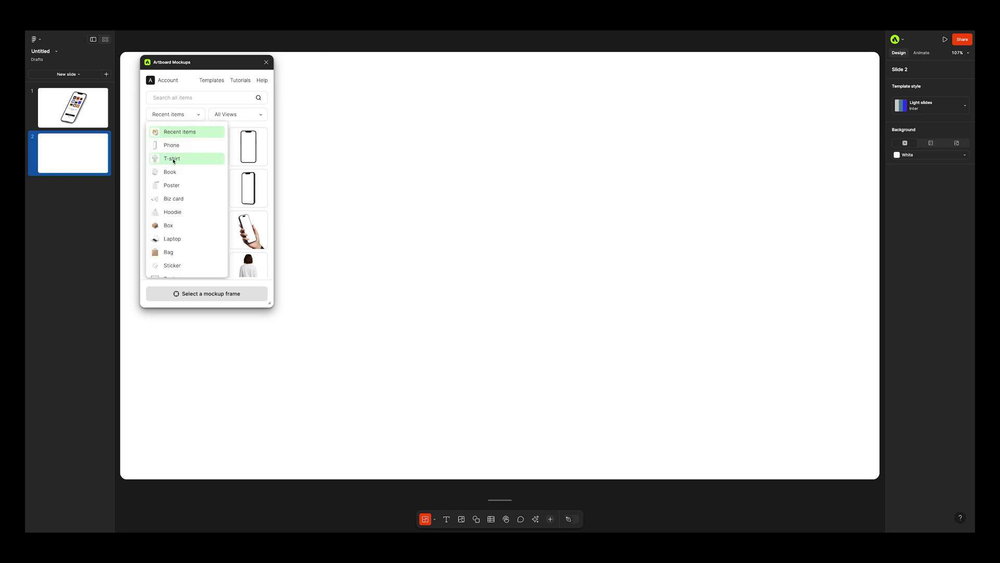
pyautogui.click(172, 157)
pyautogui.scroll(-2, 182, 177)
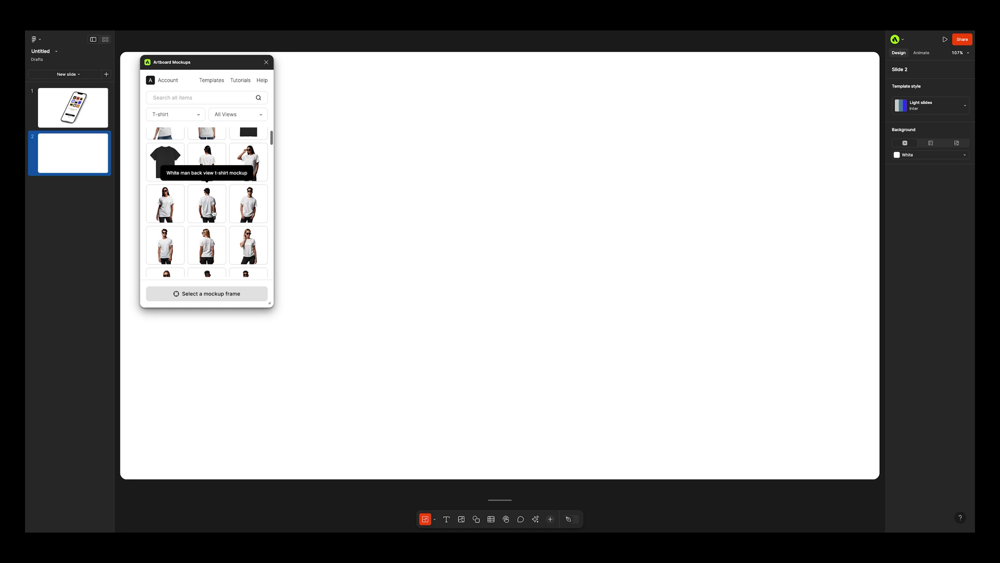
pyautogui.scroll(-2, 208, 214)
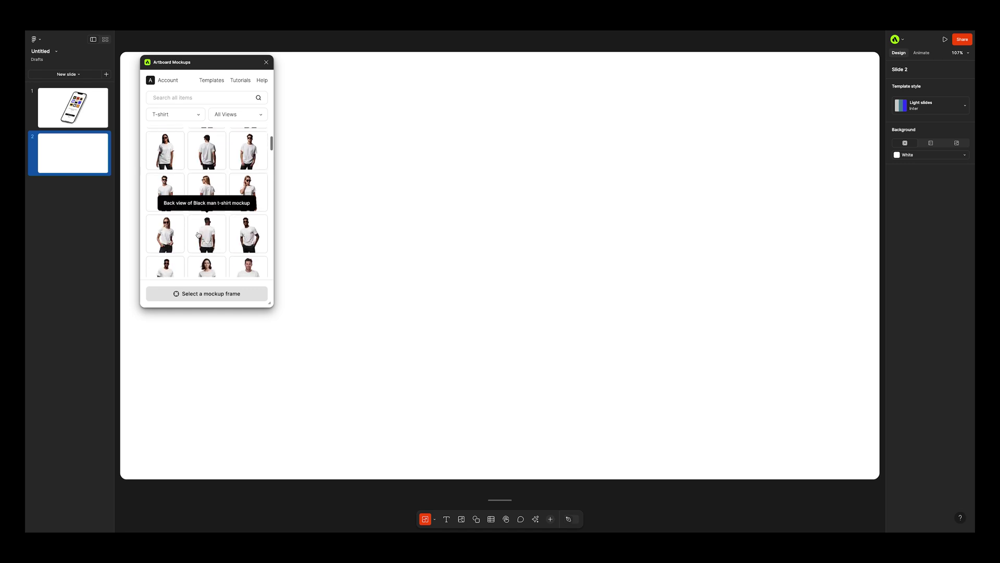
pyautogui.click(172, 245)
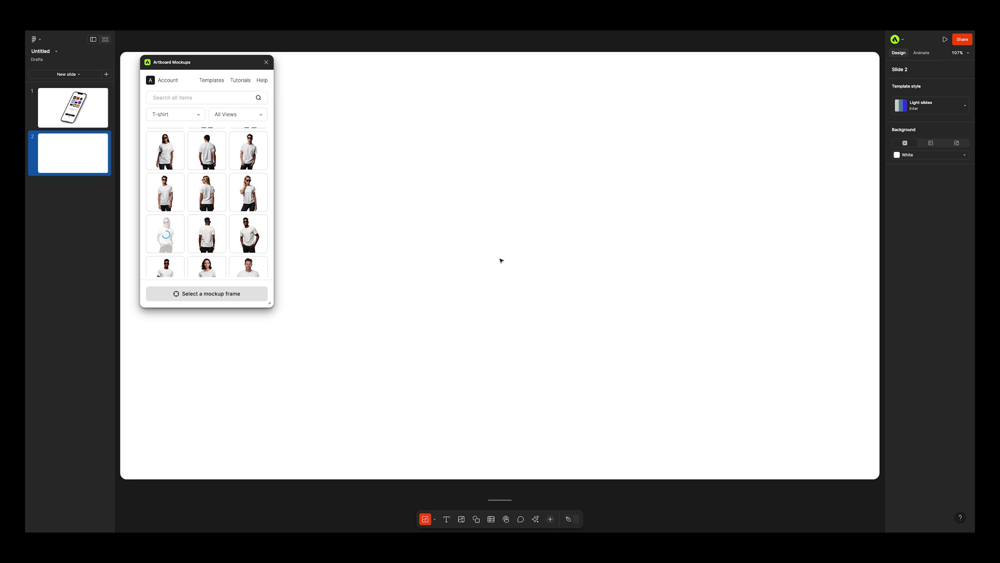
pyautogui.scroll(-5, 499, 255)
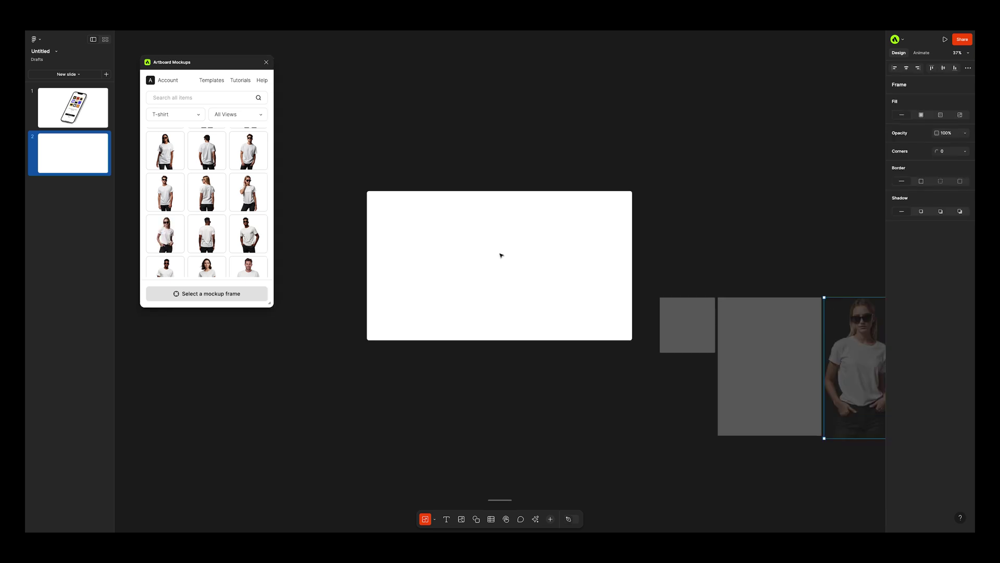
# Step: Centre the T-shirt mockup on slide 2 and stack the tall grey frame beneath the small one
pyautogui.moveTo(860, 332); pyautogui.dragTo(501, 237)
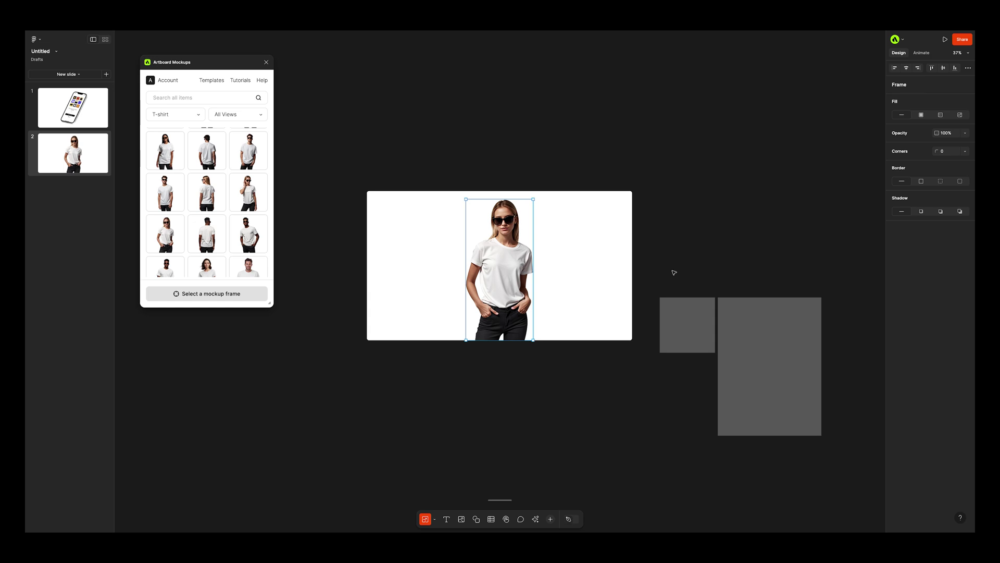
pyautogui.moveTo(674, 272); pyautogui.dragTo(686, 236)
pyautogui.click(653, 246)
pyautogui.hotkey('shift', '2')
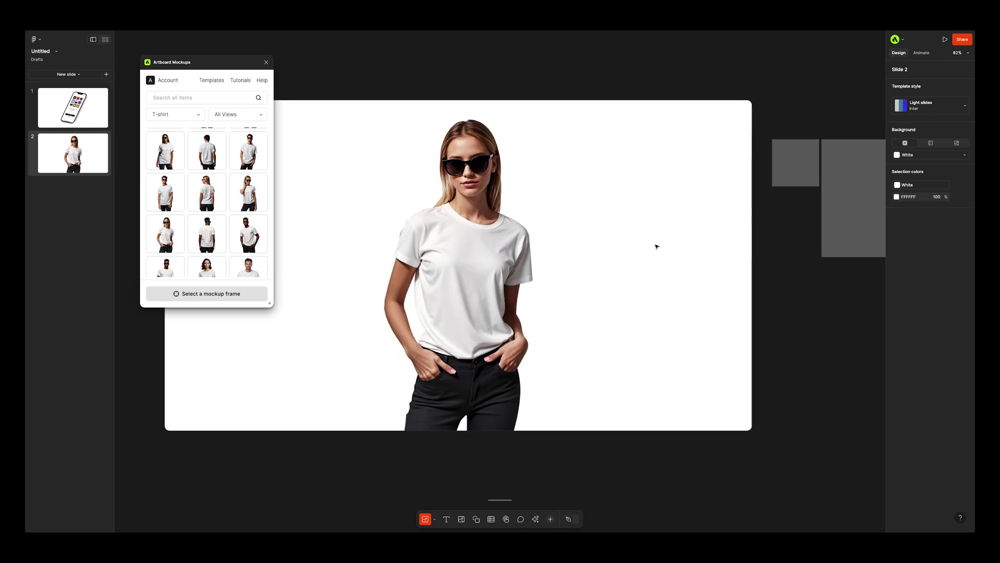
pyautogui.moveTo(834, 245); pyautogui.dragTo(784, 299)
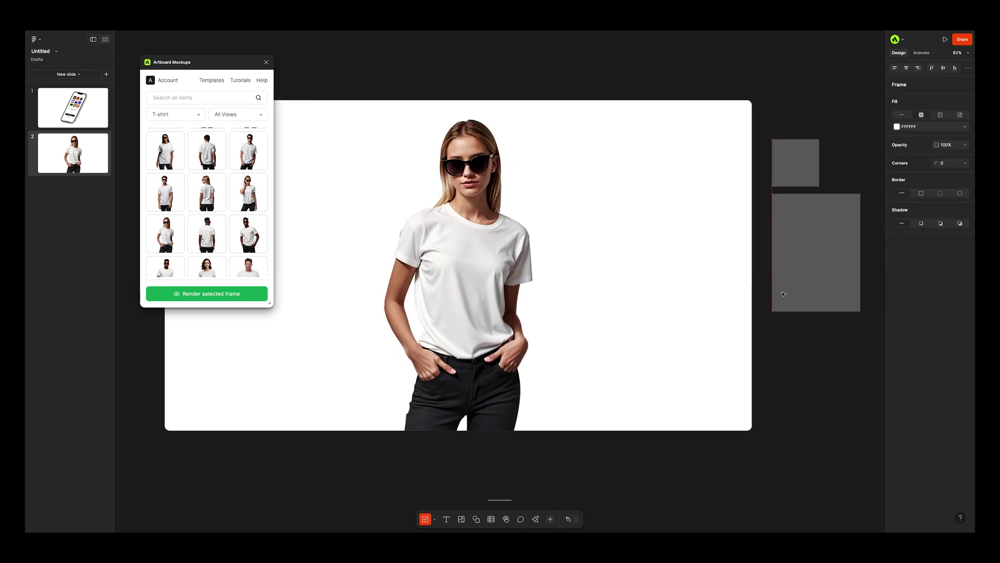
# Step: Fill the small design frame with Persimmon red
pyautogui.click(801, 181)
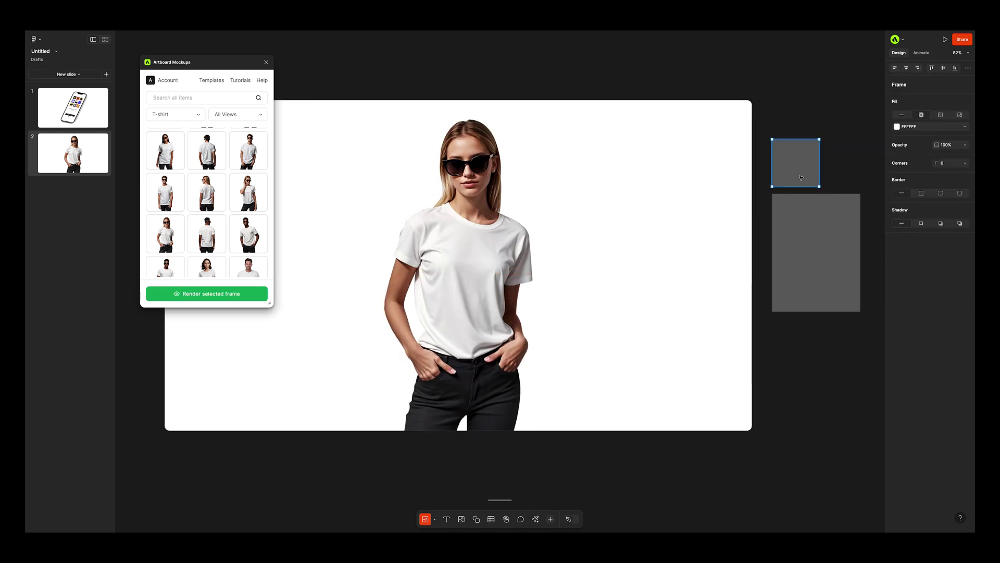
pyautogui.click(897, 127)
pyautogui.click(835, 170)
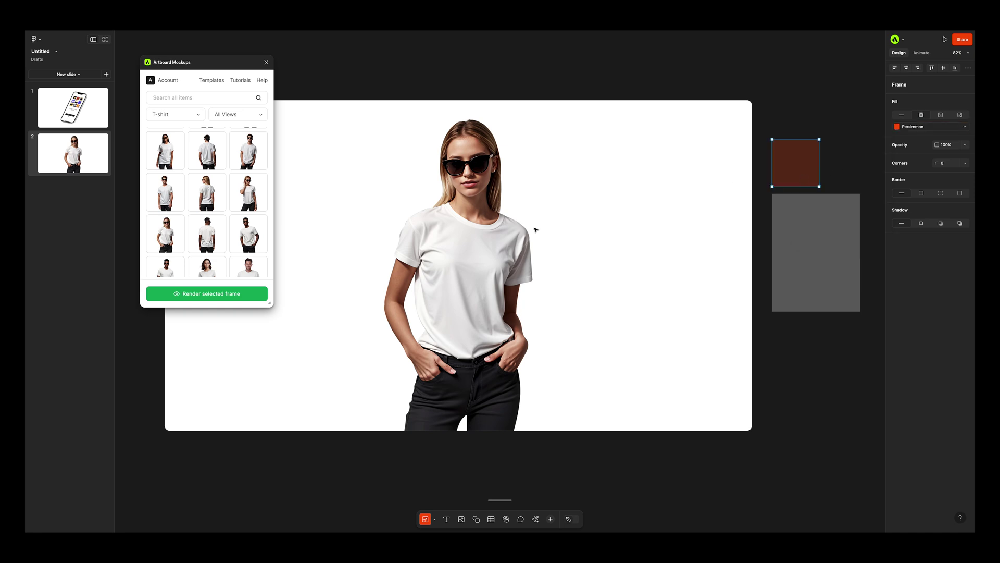
# Step: Render the T-shirt in Persimmon, then reset the small frame's fill to White
pyautogui.click(264, 294)
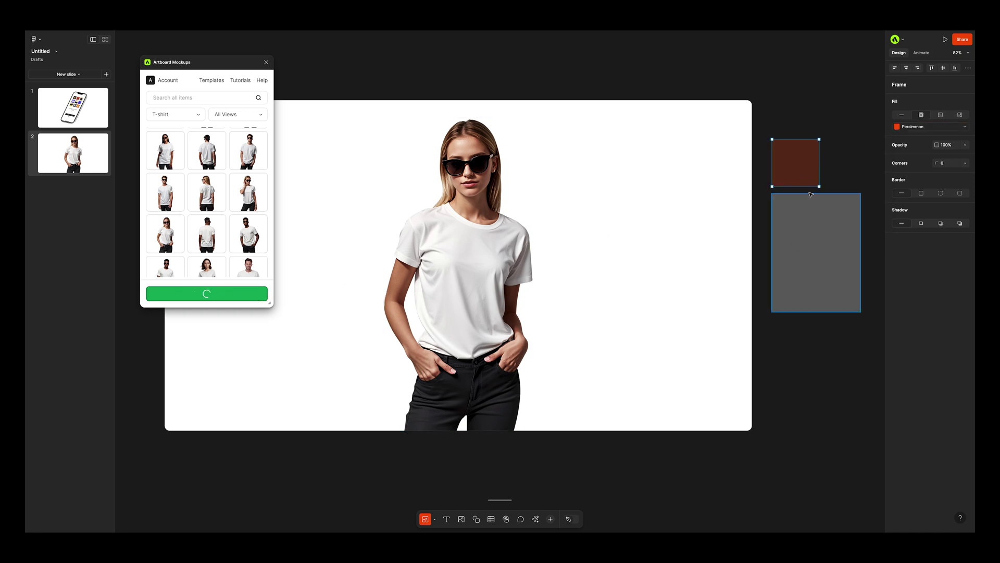
pyautogui.click(897, 127)
pyautogui.click(821, 171)
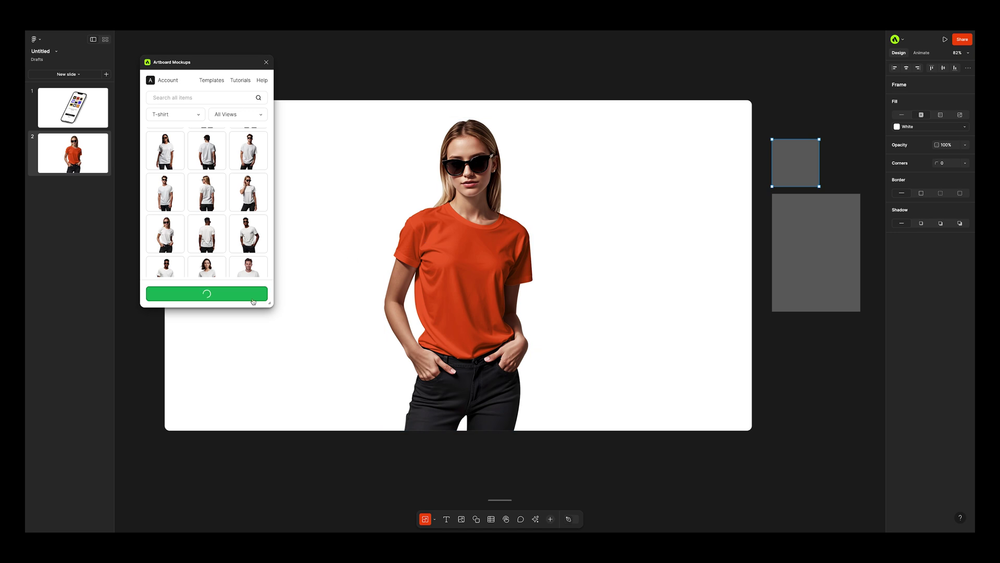
# Step: Fill the large grey frame with SAMPLE T-SHIRT.png, render the CONFIG logo, and add a third slide
pyautogui.click(778, 257)
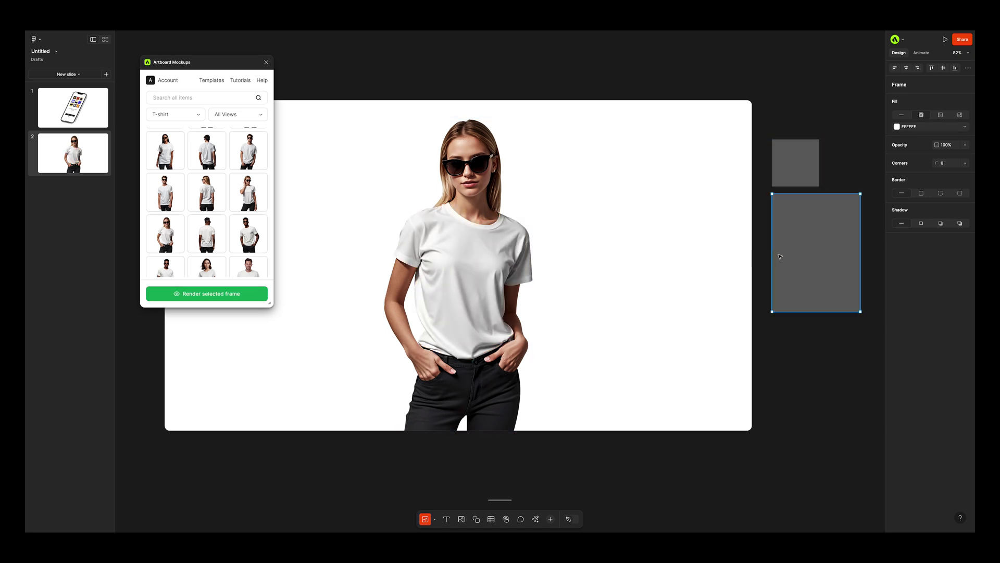
pyautogui.click(961, 118)
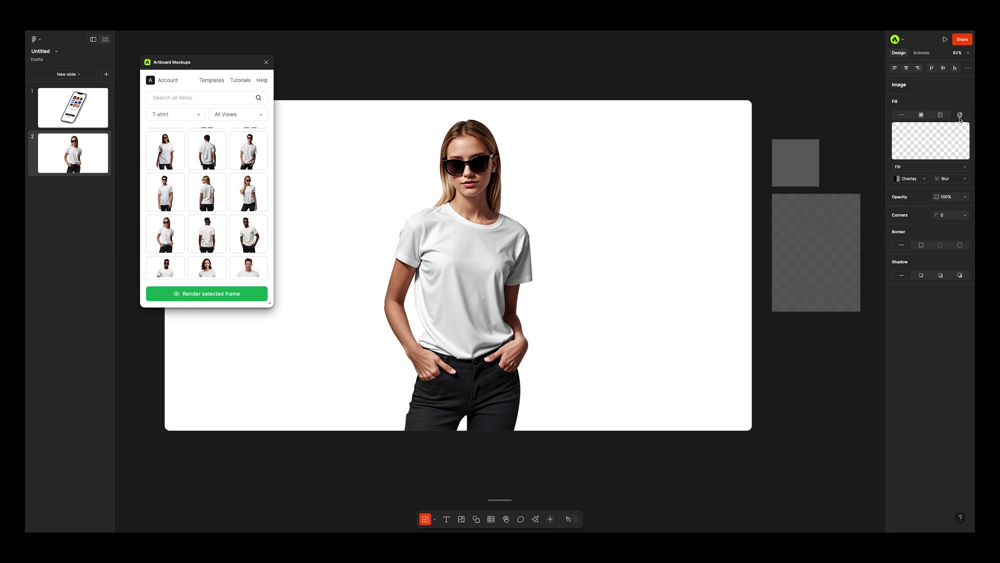
pyautogui.click(943, 136)
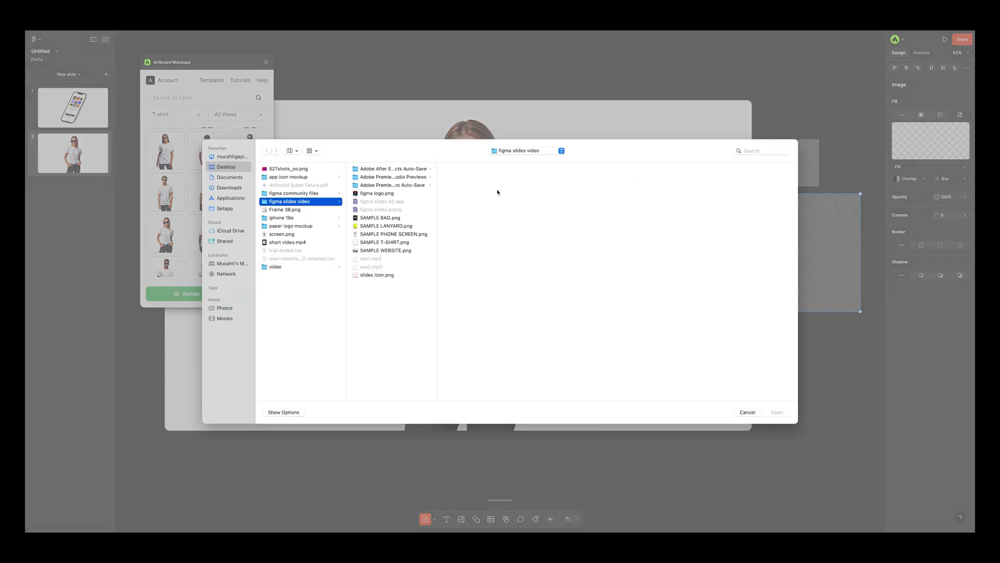
pyautogui.click(390, 241)
pyautogui.click(777, 413)
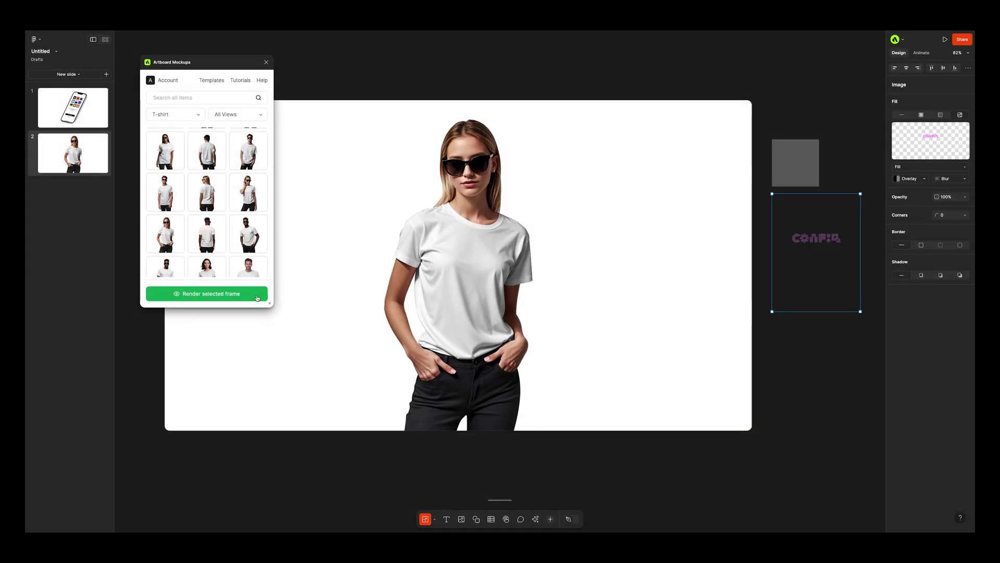
pyautogui.click(257, 298)
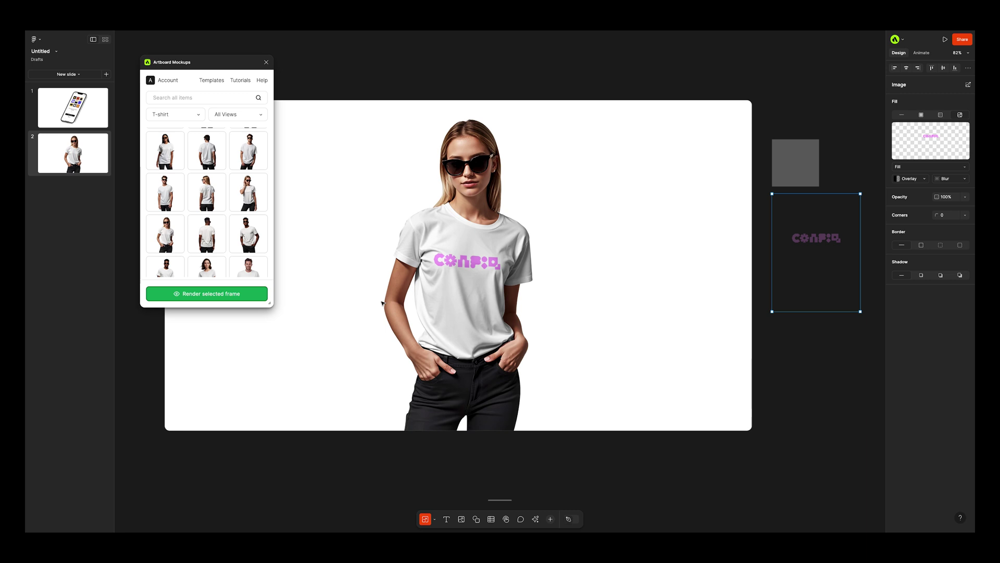
pyautogui.click(107, 75)
# Step: Switch the mockup category to Stationery and place the lanyard badge mockup on slide 3
pyautogui.click(155, 114)
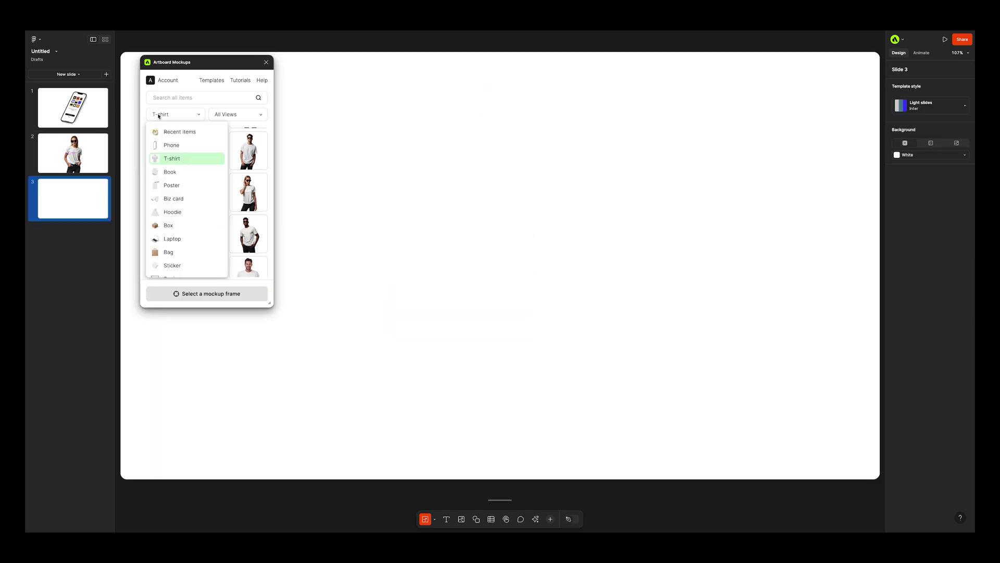
pyautogui.scroll(-3, 182, 229)
pyautogui.scroll(-1, 182, 238)
pyautogui.click(181, 240)
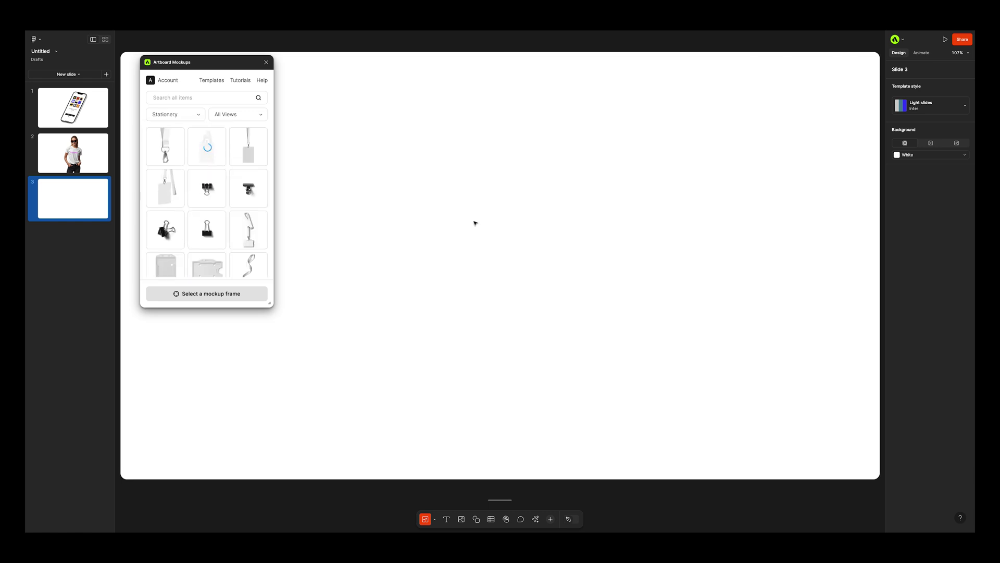
pyautogui.click(482, 235)
pyautogui.scroll(-3, 480, 237)
pyautogui.scroll(-3, 481, 237)
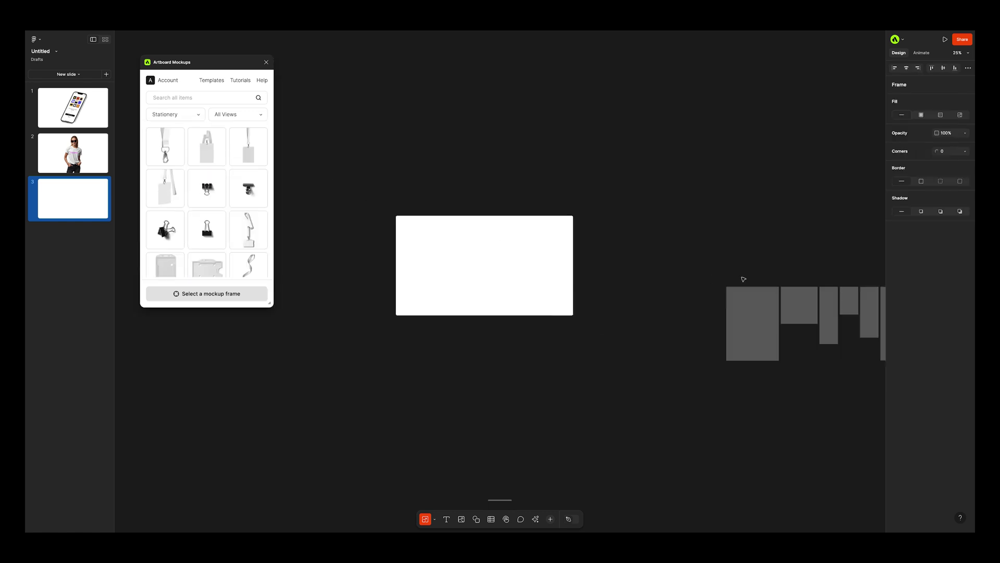
pyautogui.scroll(-2, 701, 275)
pyautogui.click(776, 278)
pyautogui.moveTo(785, 290); pyautogui.dragTo(496, 245)
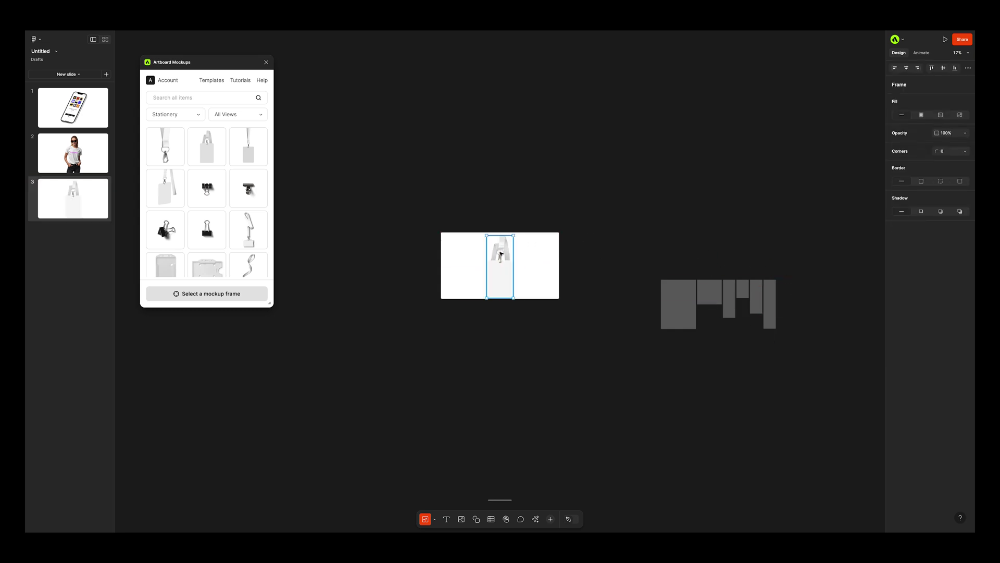
# Step: Shrink the badge, then scale down the grey frames and centre them below the slide
pyautogui.moveTo(513, 297); pyautogui.dragTo(502, 274)
pyautogui.scroll(1, 503, 274)
pyautogui.moveTo(632, 253); pyautogui.dragTo(875, 389)
pyautogui.moveTo(844, 328); pyautogui.dragTo(515, 328)
pyautogui.moveTo(441, 315); pyautogui.dragTo(500, 324)
pyautogui.scroll(5, 502, 270)
# Step: Set slide 3's background colour to Pale Red
pyautogui.click(626, 410)
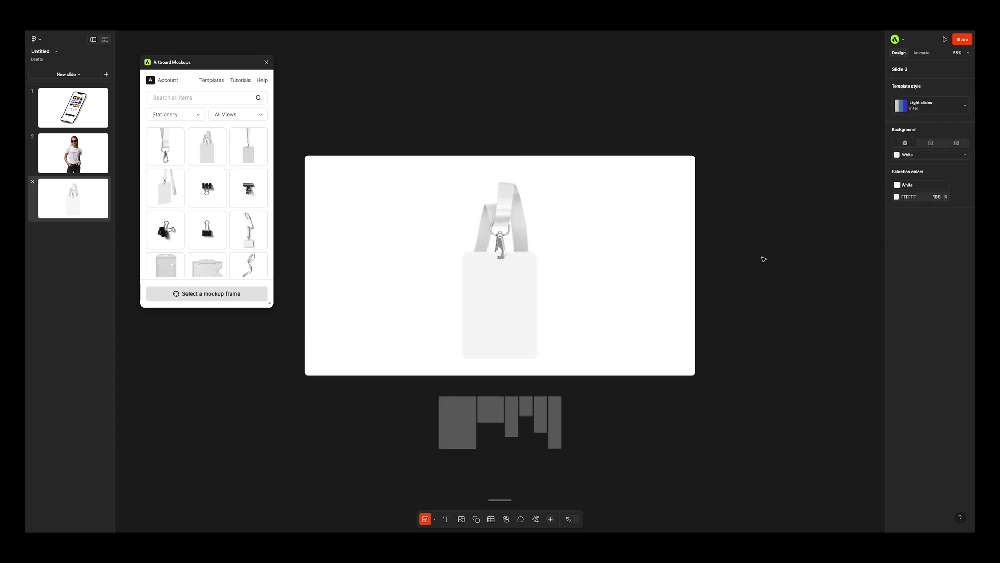
pyautogui.click(924, 155)
pyautogui.click(820, 200)
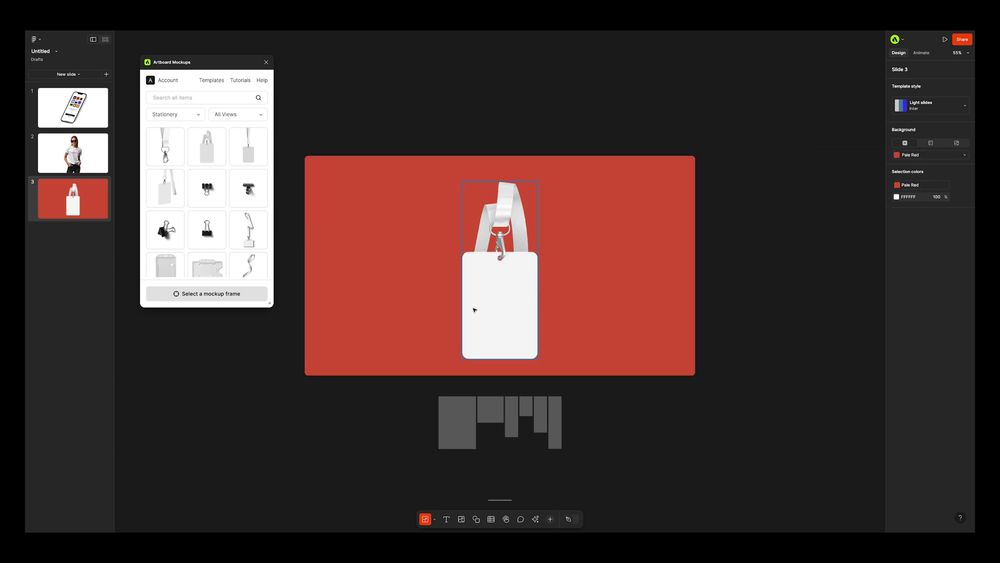
# Step: Fill the first grey frame with the card design image and render it onto the badge
pyautogui.click(457, 422)
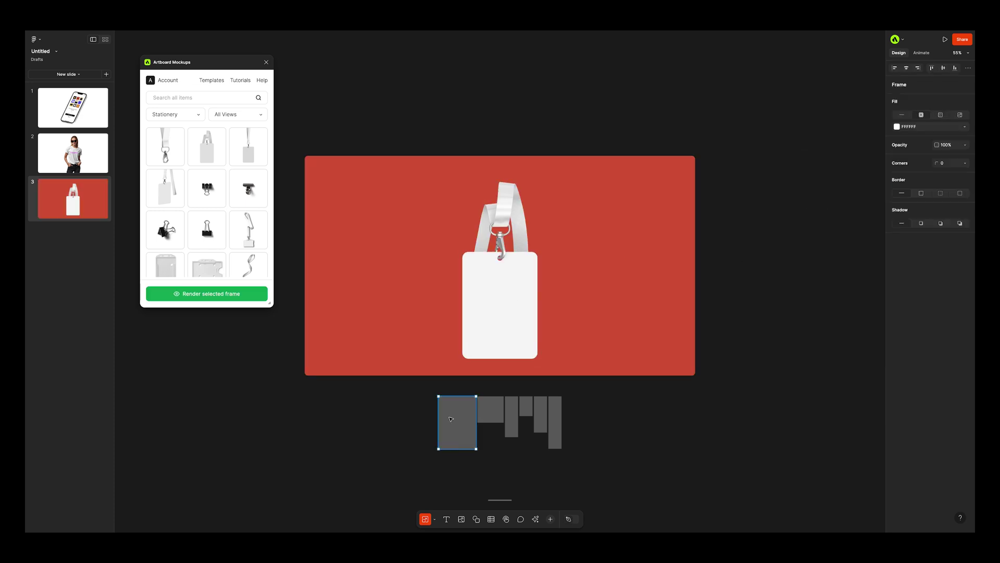
pyautogui.click(960, 115)
pyautogui.click(930, 134)
pyautogui.doubleClick(386, 223)
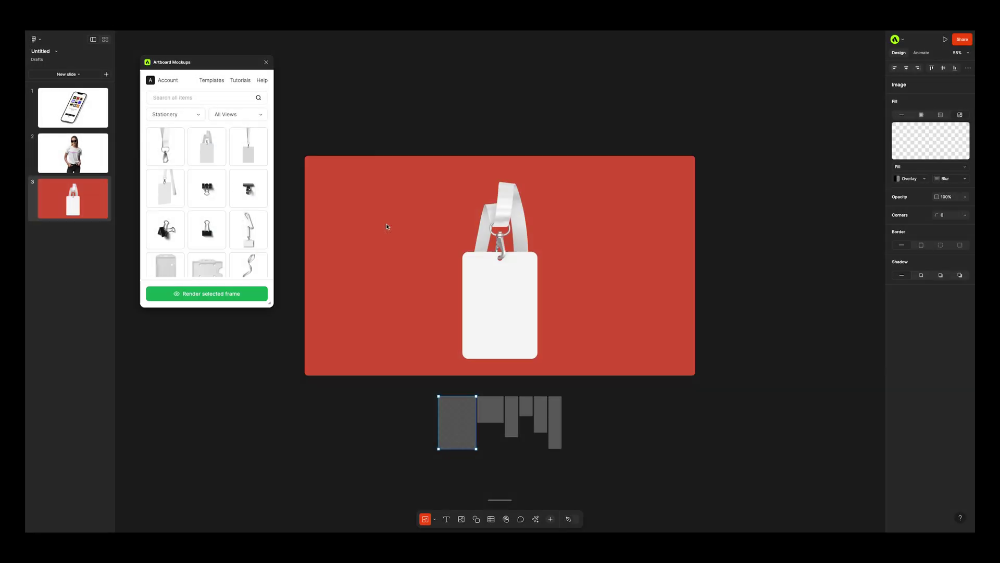
pyautogui.click(260, 295)
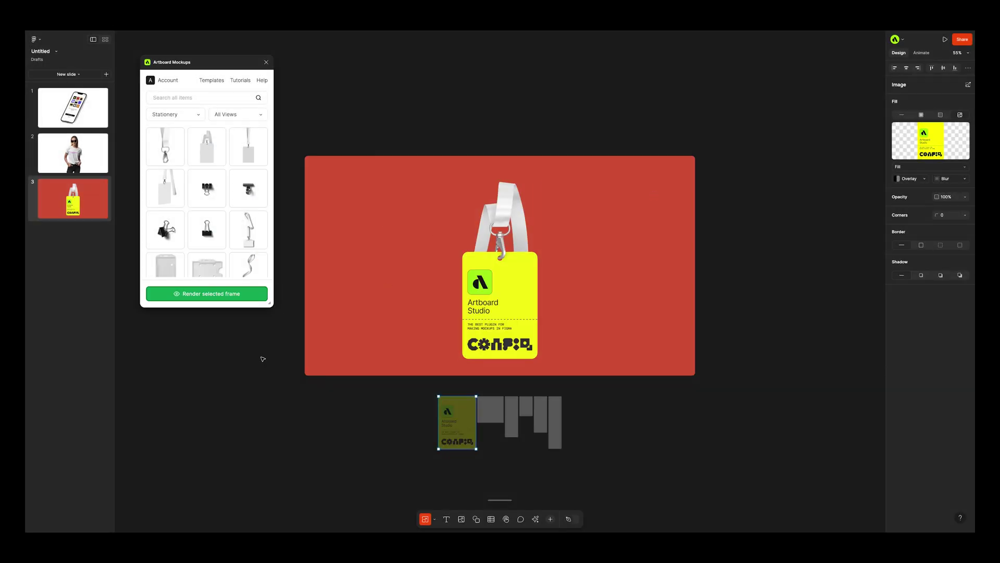
# Step: Fill the lanyard frame Yellow and render the lanyard
pyautogui.click(495, 410)
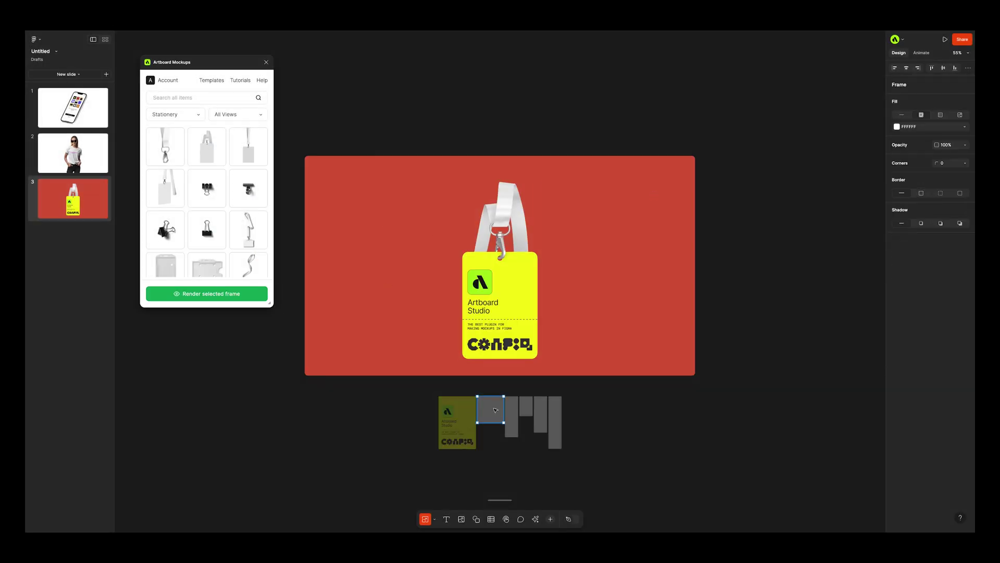
pyautogui.click(905, 127)
pyautogui.click(874, 174)
pyautogui.click(224, 295)
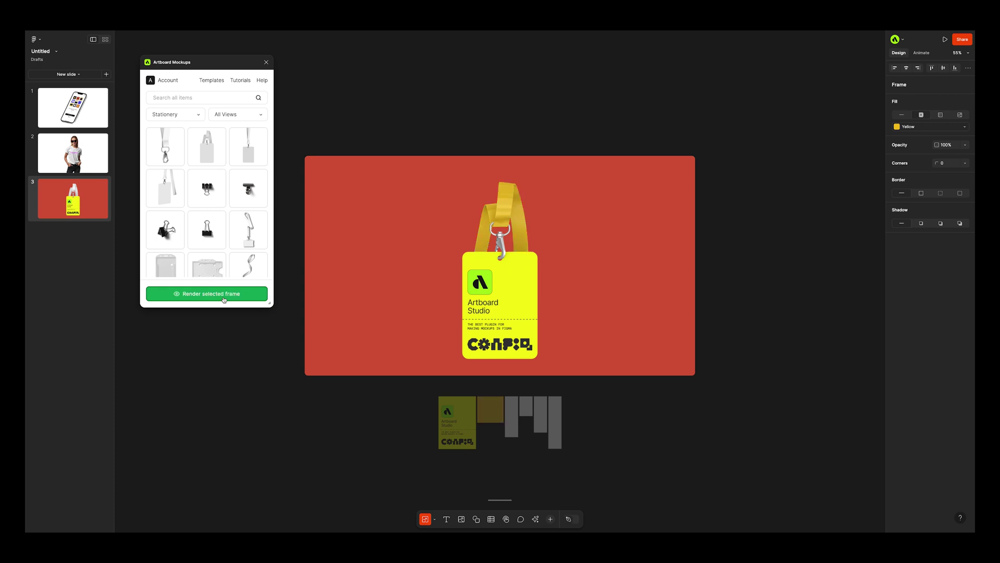
# Step: Fill the last two strap frames Purple and render each strap
pyautogui.click(512, 416)
pyautogui.click(907, 129)
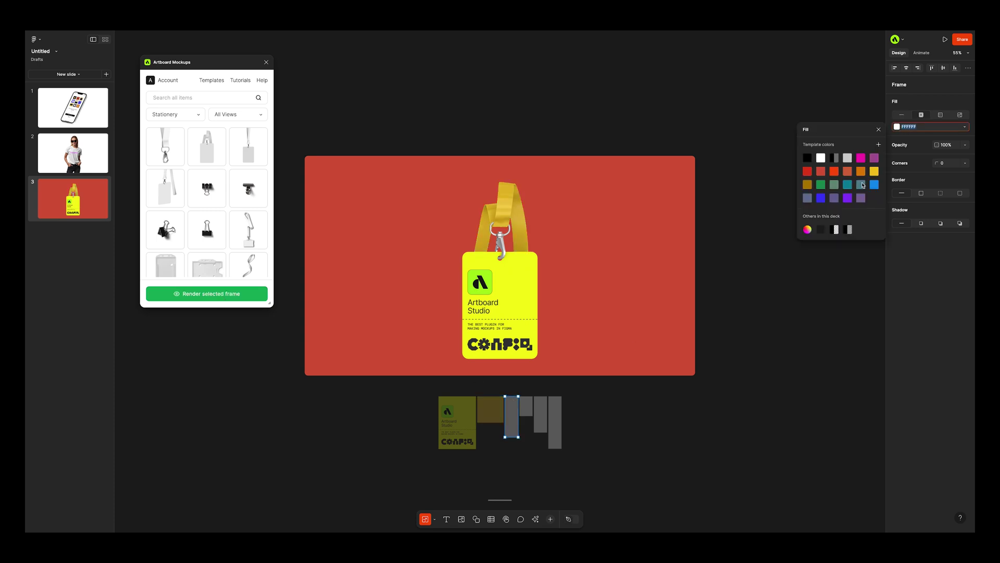
pyautogui.click(846, 204)
pyautogui.click(237, 295)
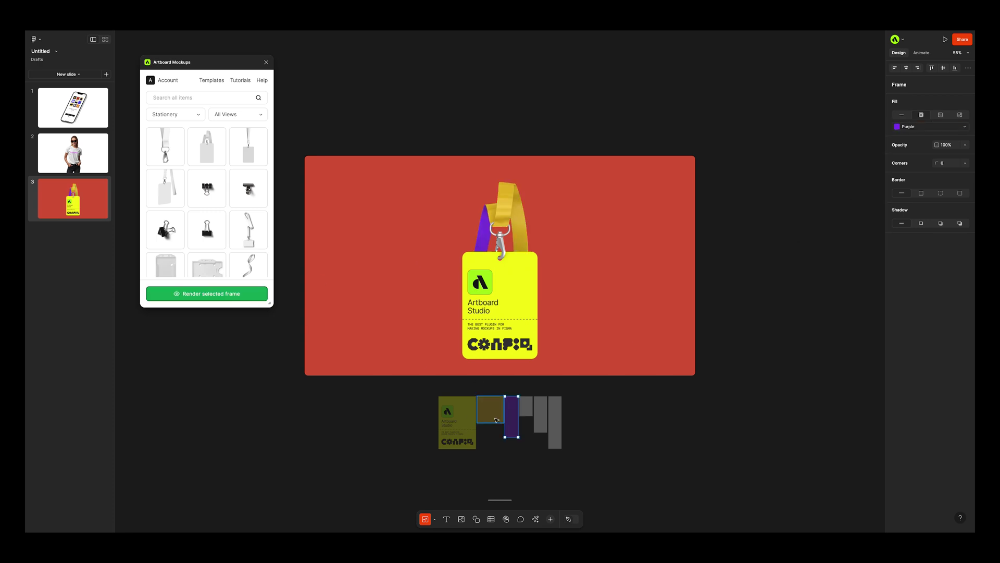
pyautogui.click(555, 421)
pyautogui.click(907, 127)
pyautogui.click(846, 203)
pyautogui.click(245, 293)
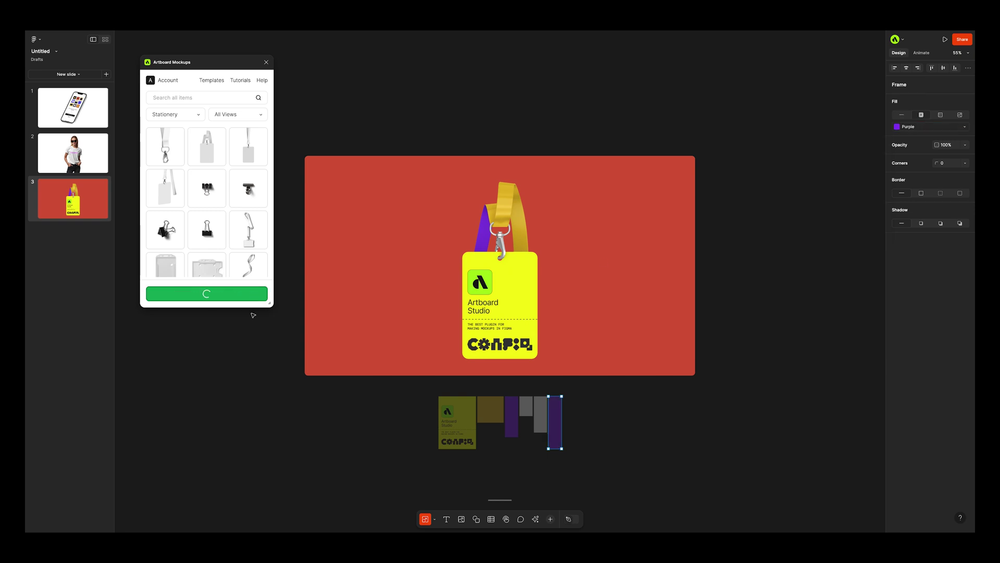
# Step: In design mode, inspect the Card design, Lanyard color and Lanyard design 1–4 layers
pyautogui.click(567, 520)
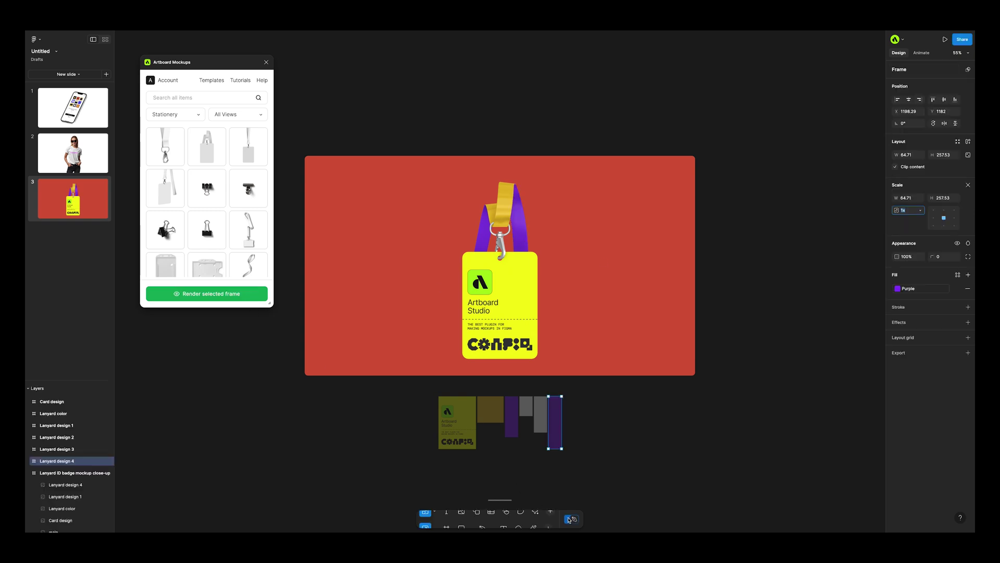
pyautogui.click(596, 478)
pyautogui.click(458, 422)
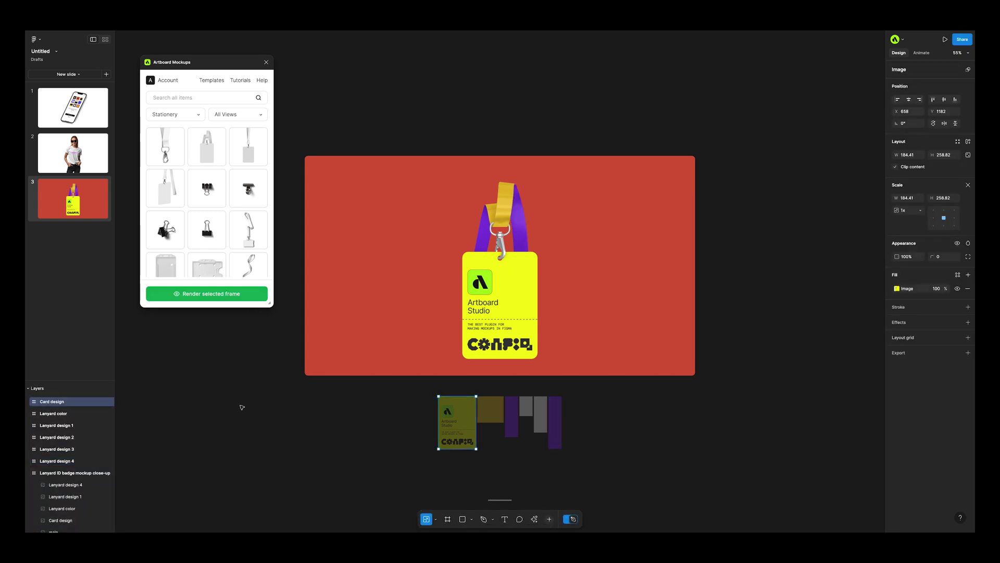
pyautogui.click(71, 414)
pyautogui.click(71, 423)
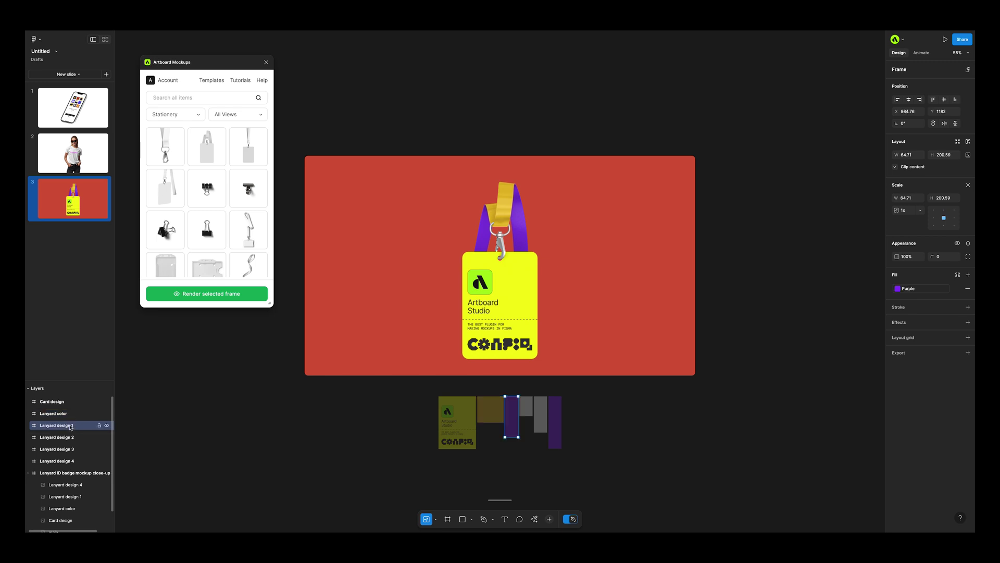
pyautogui.click(71, 437)
pyautogui.click(71, 449)
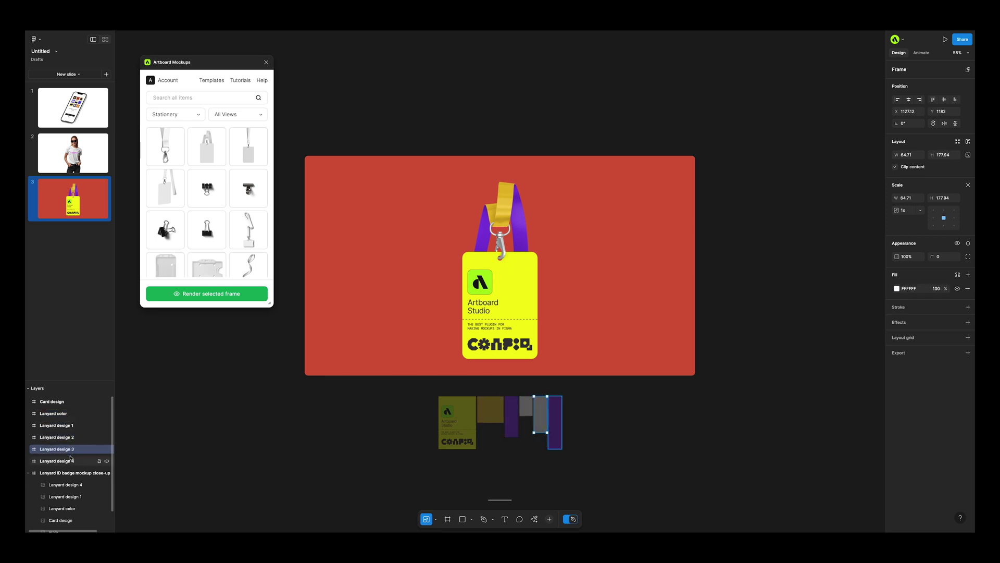
pyautogui.click(71, 460)
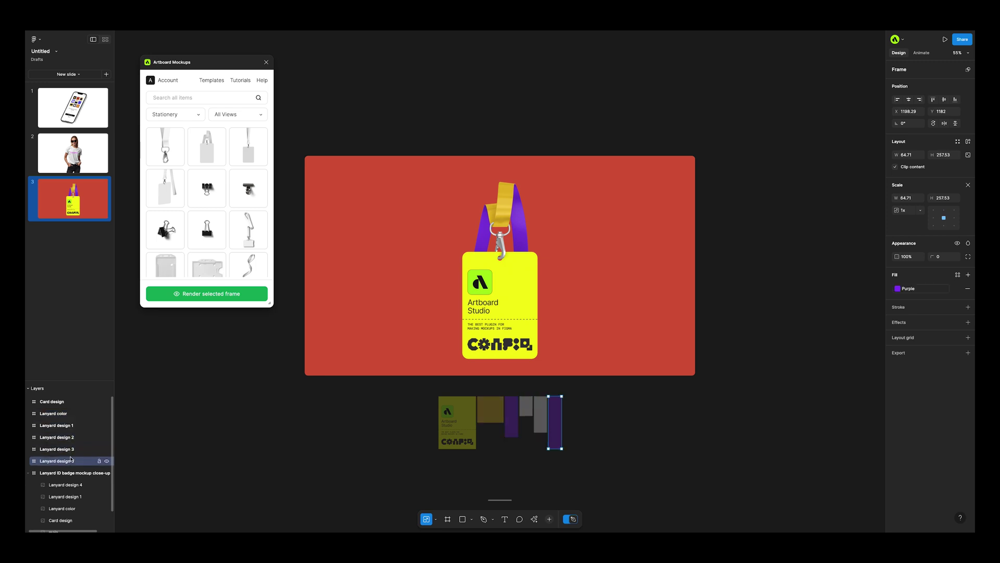
pyautogui.click(573, 520)
# Step: Add a new slide with a laptop-on-desk mockup from the Laptop category
pyautogui.click(594, 500)
pyautogui.click(107, 74)
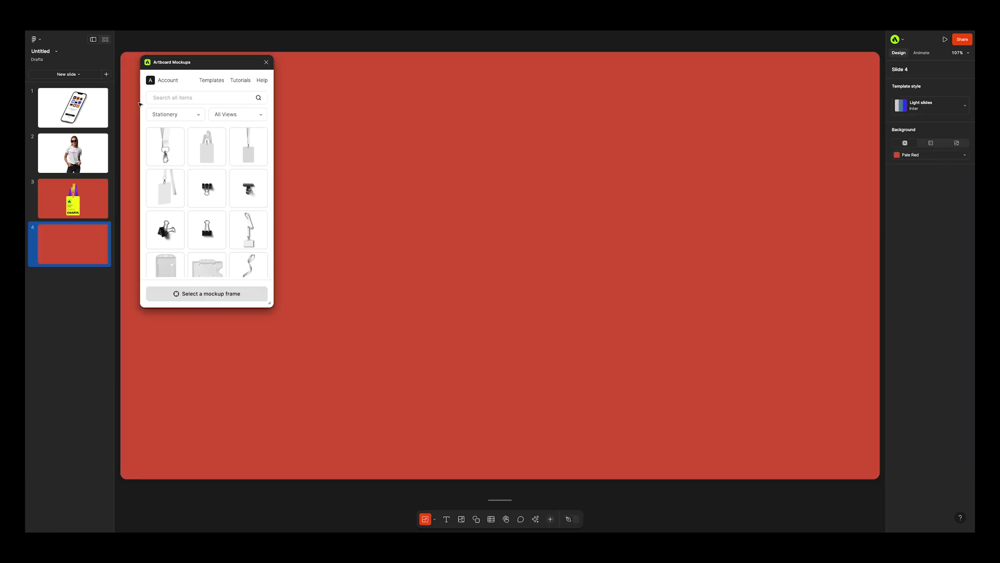
pyautogui.click(175, 114)
pyautogui.click(169, 151)
pyautogui.scroll(-4, 207, 177)
pyautogui.click(207, 177)
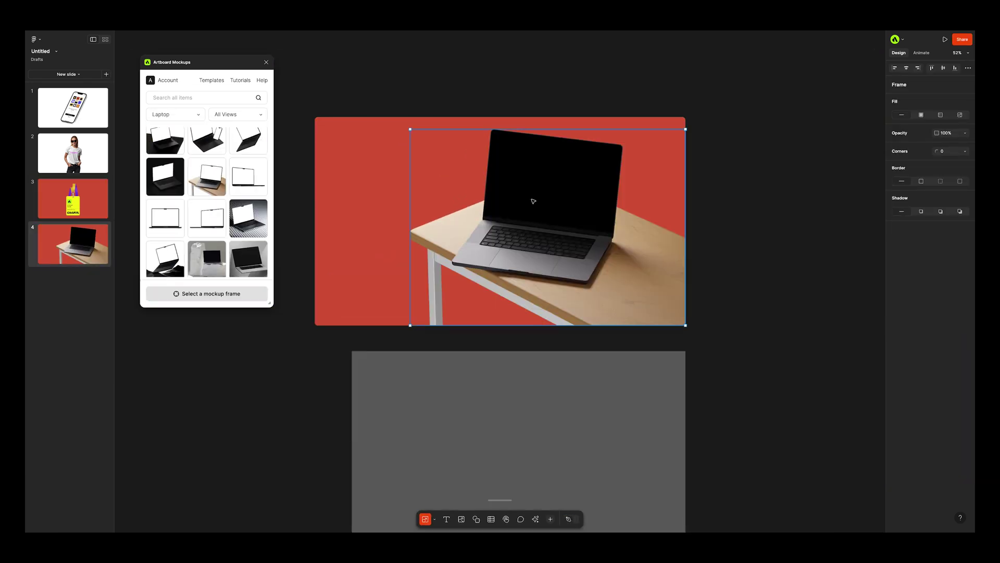
# Step: Fill the laptop screen frame with the Config website image and render it
pyautogui.click(518, 427)
pyautogui.click(960, 115)
pyautogui.click(931, 134)
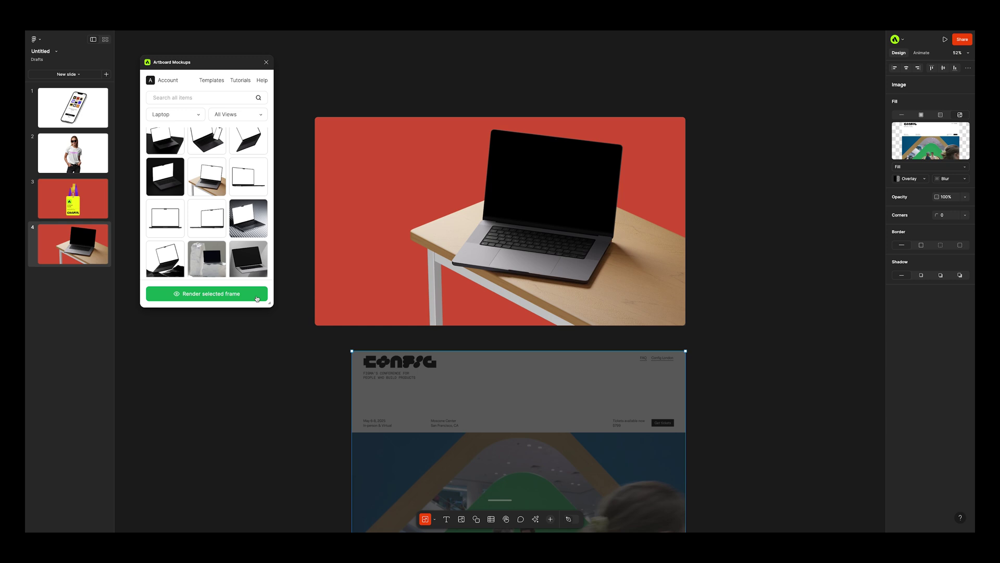
pyautogui.click(207, 293)
pyautogui.moveTo(685, 351); pyautogui.dragTo(520, 458)
pyautogui.moveTo(436, 500); pyautogui.dragTo(762, 220)
pyautogui.click(419, 363)
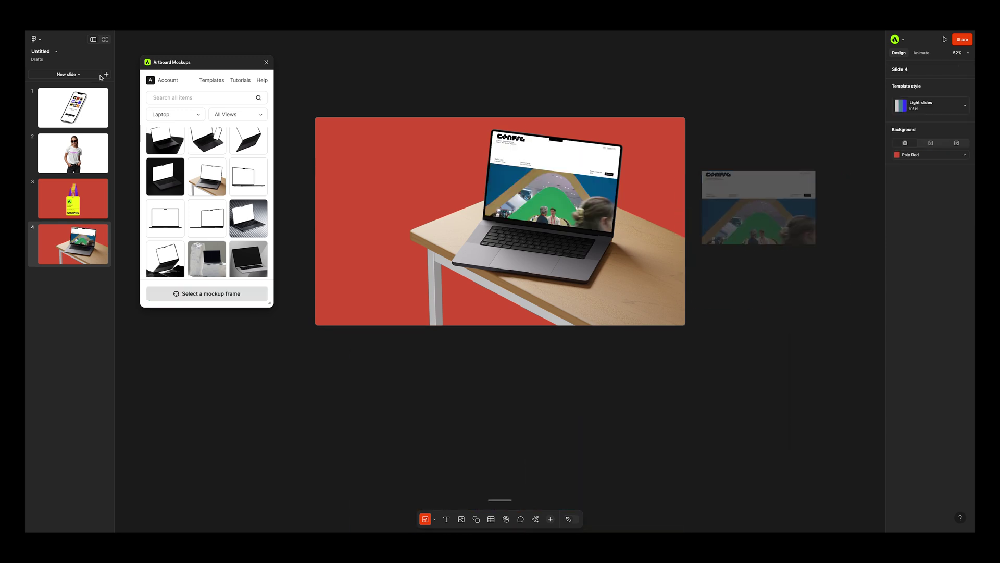
# Step: Add slide 5 with a person carrying a tote bag, moving its grey frames off the slide
pyautogui.click(107, 74)
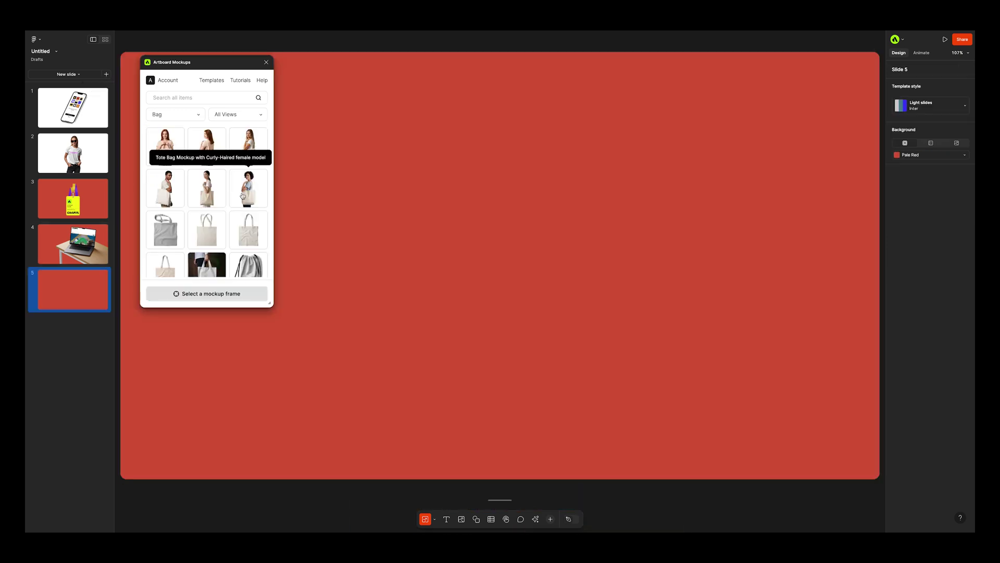
pyautogui.click(248, 188)
pyautogui.scroll(-5, 531, 265)
pyautogui.moveTo(531, 265); pyautogui.dragTo(531, 272)
pyautogui.scroll(-8, 454, 265)
pyautogui.moveTo(797, 267); pyautogui.dragTo(877, 326)
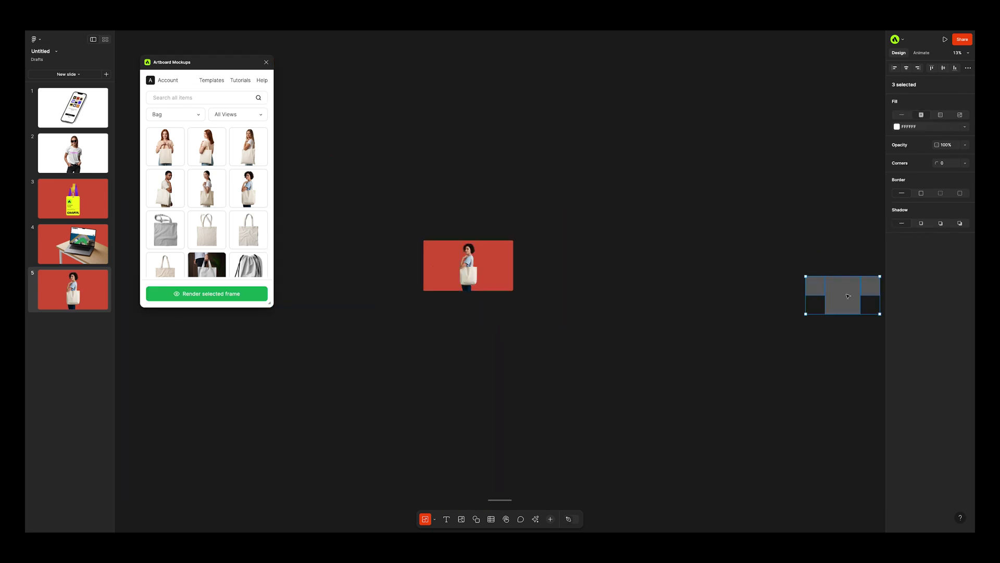
pyautogui.moveTo(834, 285); pyautogui.dragTo(468, 304)
pyautogui.scroll(10, 461, 300)
pyautogui.moveTo(748, 472); pyautogui.dragTo(597, 397)
pyautogui.scroll(2, 553, 489)
# Step: Set the tote handle and bag frames to Black and render them
pyautogui.click(571, 519)
pyautogui.click(51, 442)
pyautogui.click(571, 518)
pyautogui.click(927, 126)
pyautogui.click(809, 158)
pyautogui.click(206, 294)
pyautogui.click(553, 370)
pyautogui.click(927, 127)
pyautogui.click(809, 159)
# Step: Fill the middle frame with an image and render it as the bag's print
pyautogui.click(223, 297)
pyautogui.click(471, 402)
pyautogui.click(960, 115)
pyautogui.click(382, 218)
pyautogui.click(776, 411)
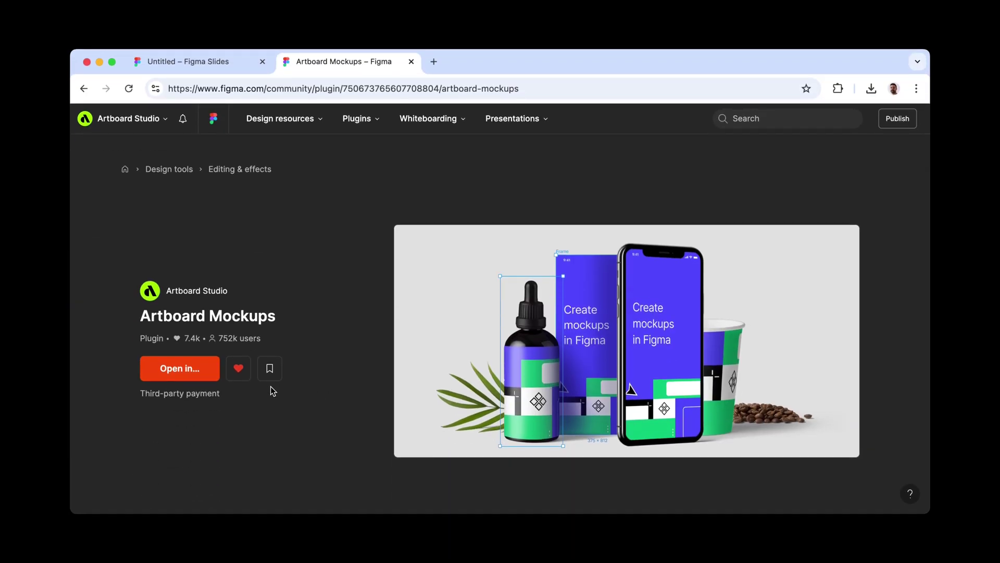
pyautogui.click(208, 374)
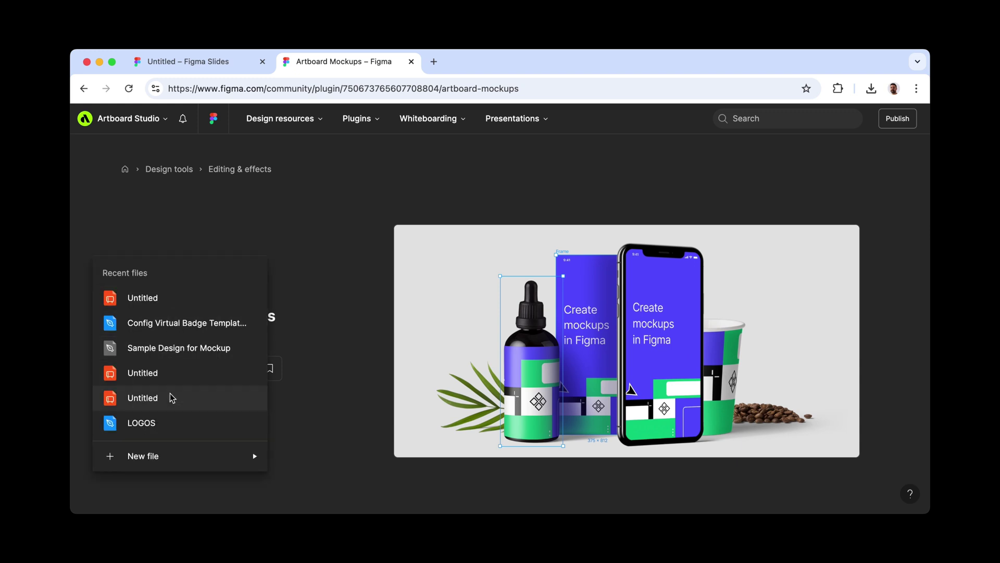
pyautogui.click(317, 436)
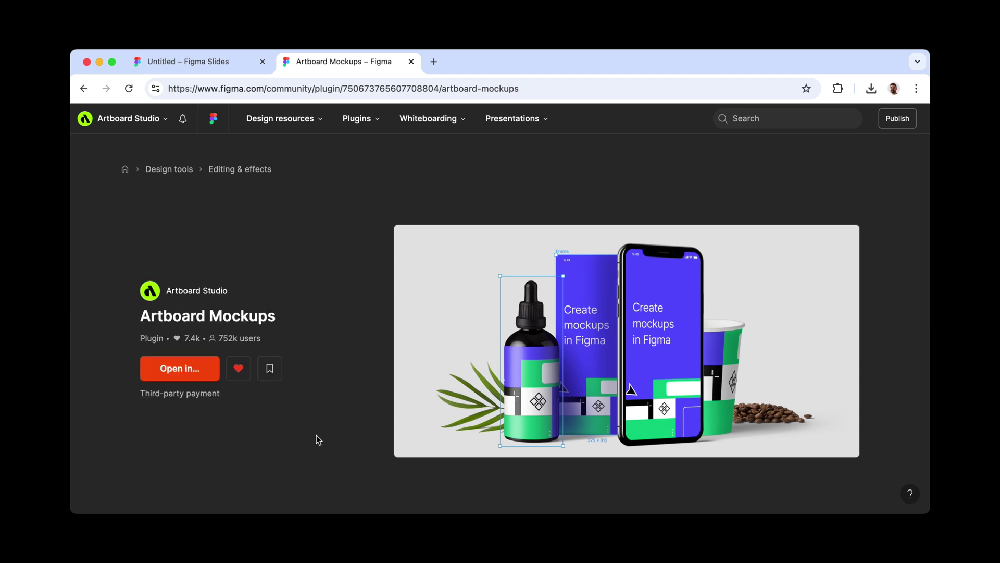